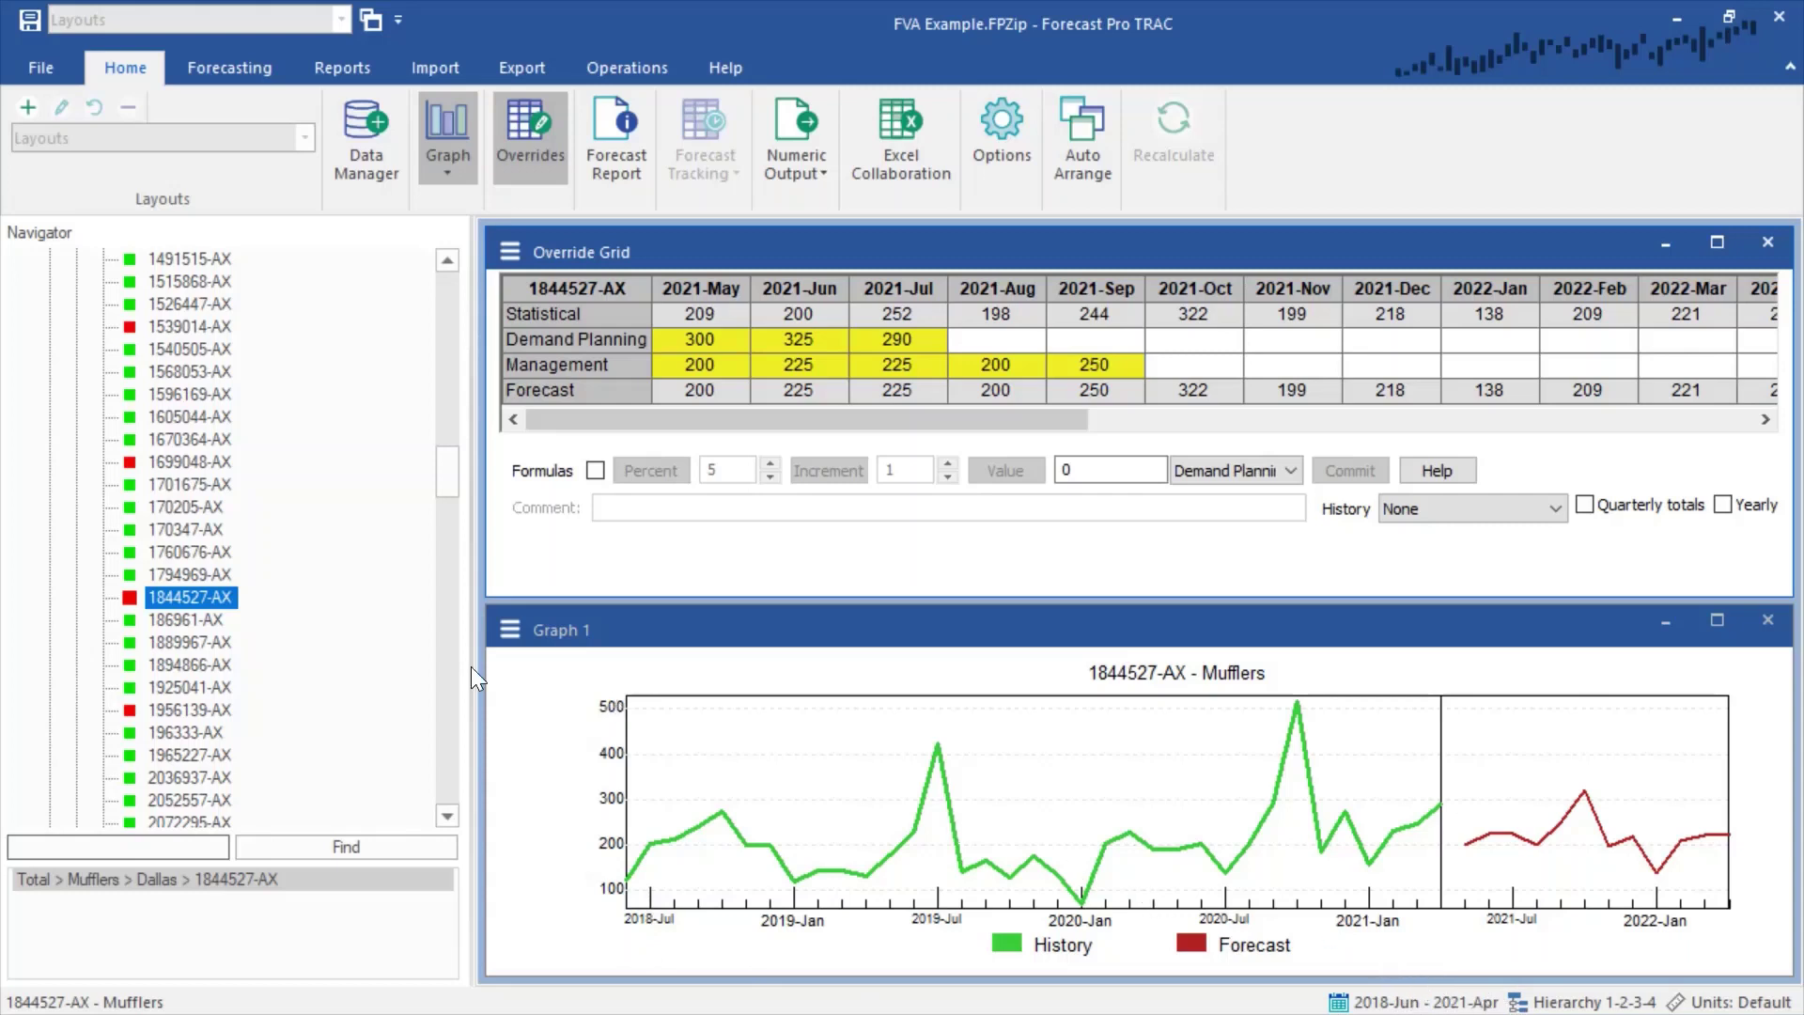
- Review overrides for items 1699048-AX, 1539014-AX and 1844527-AX, then save the project
left_click(195, 463)
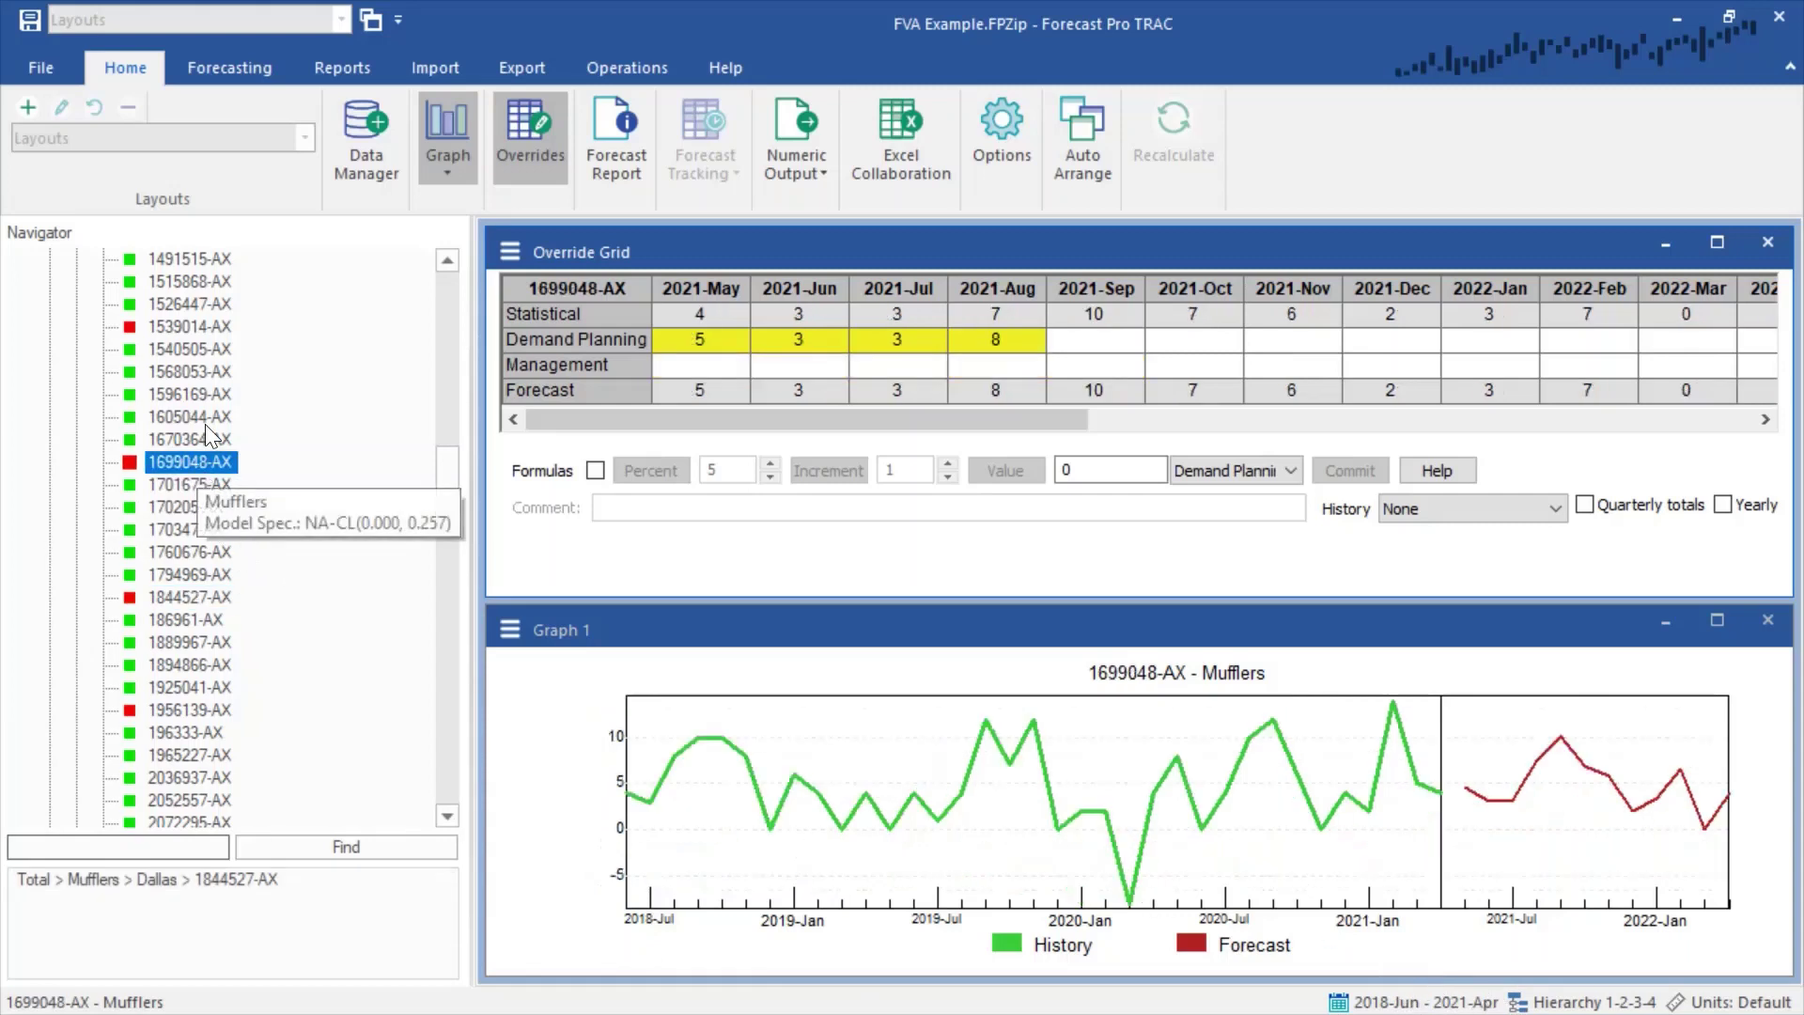
left_click(197, 326)
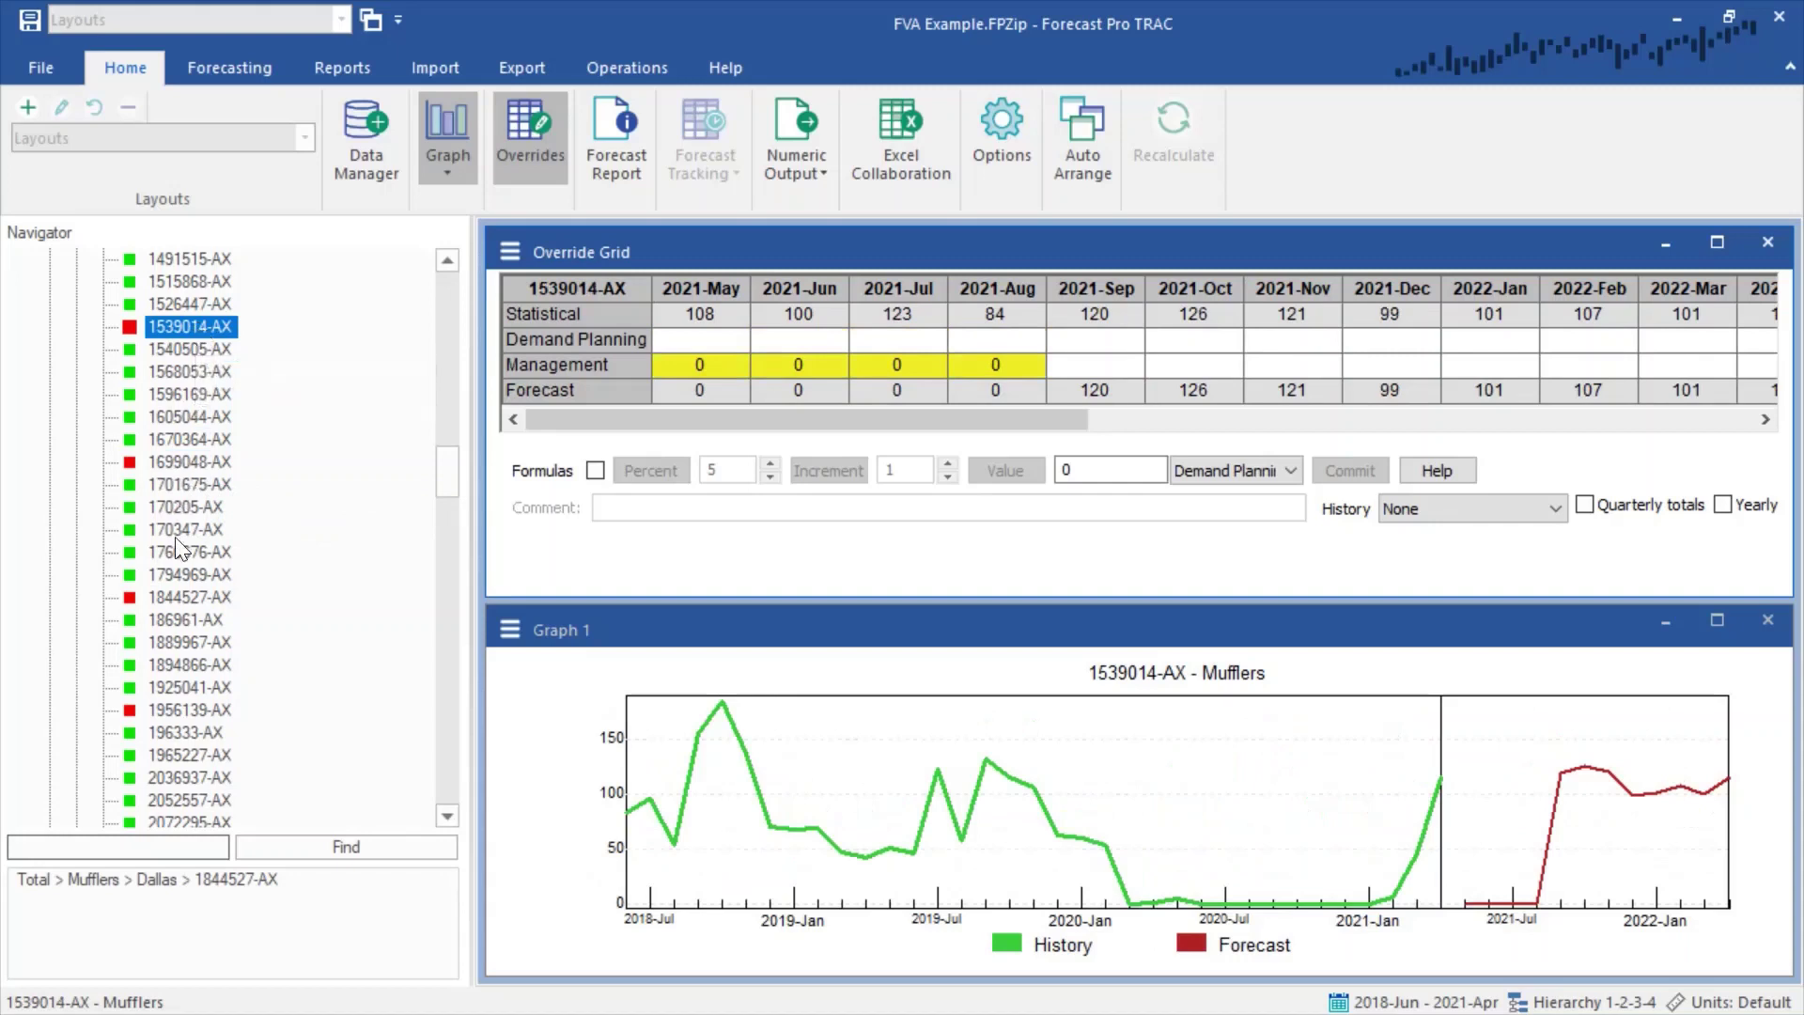
left_click(164, 597)
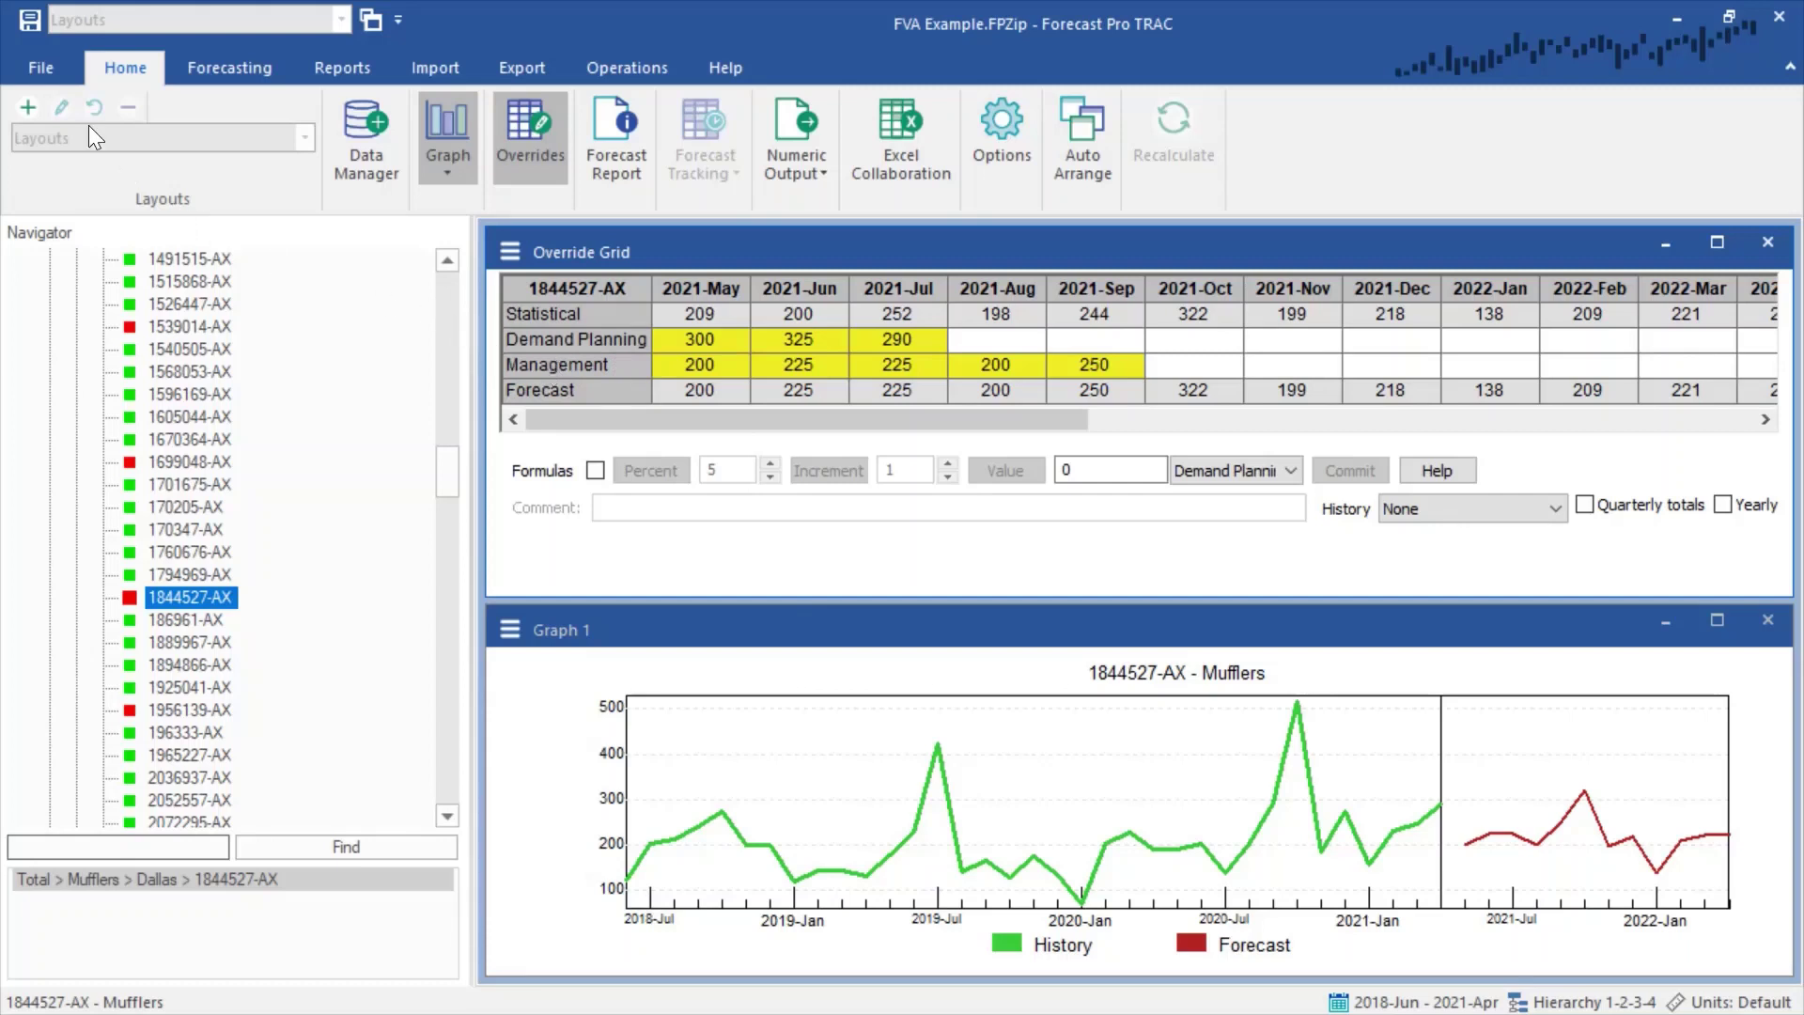
left_click(30, 17)
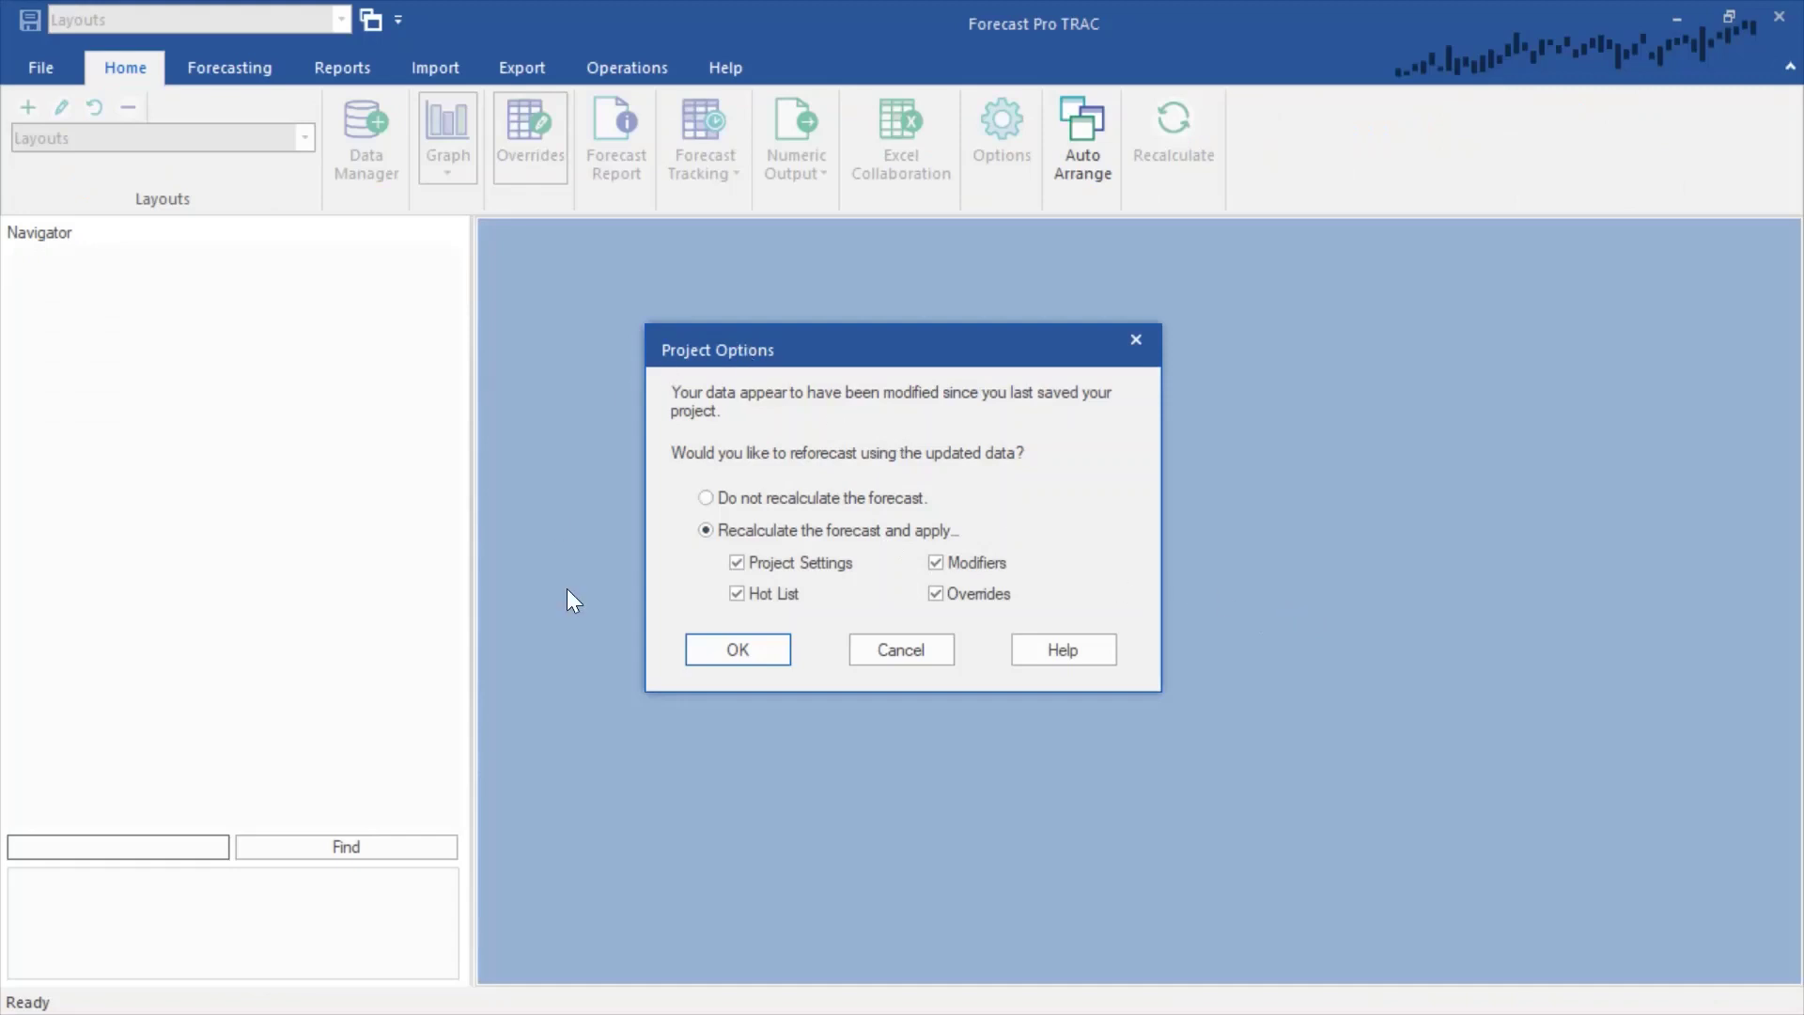
- Accept the Project Options to reforecast, with forecasts now starting at 2021-Jun
left_click(729, 650)
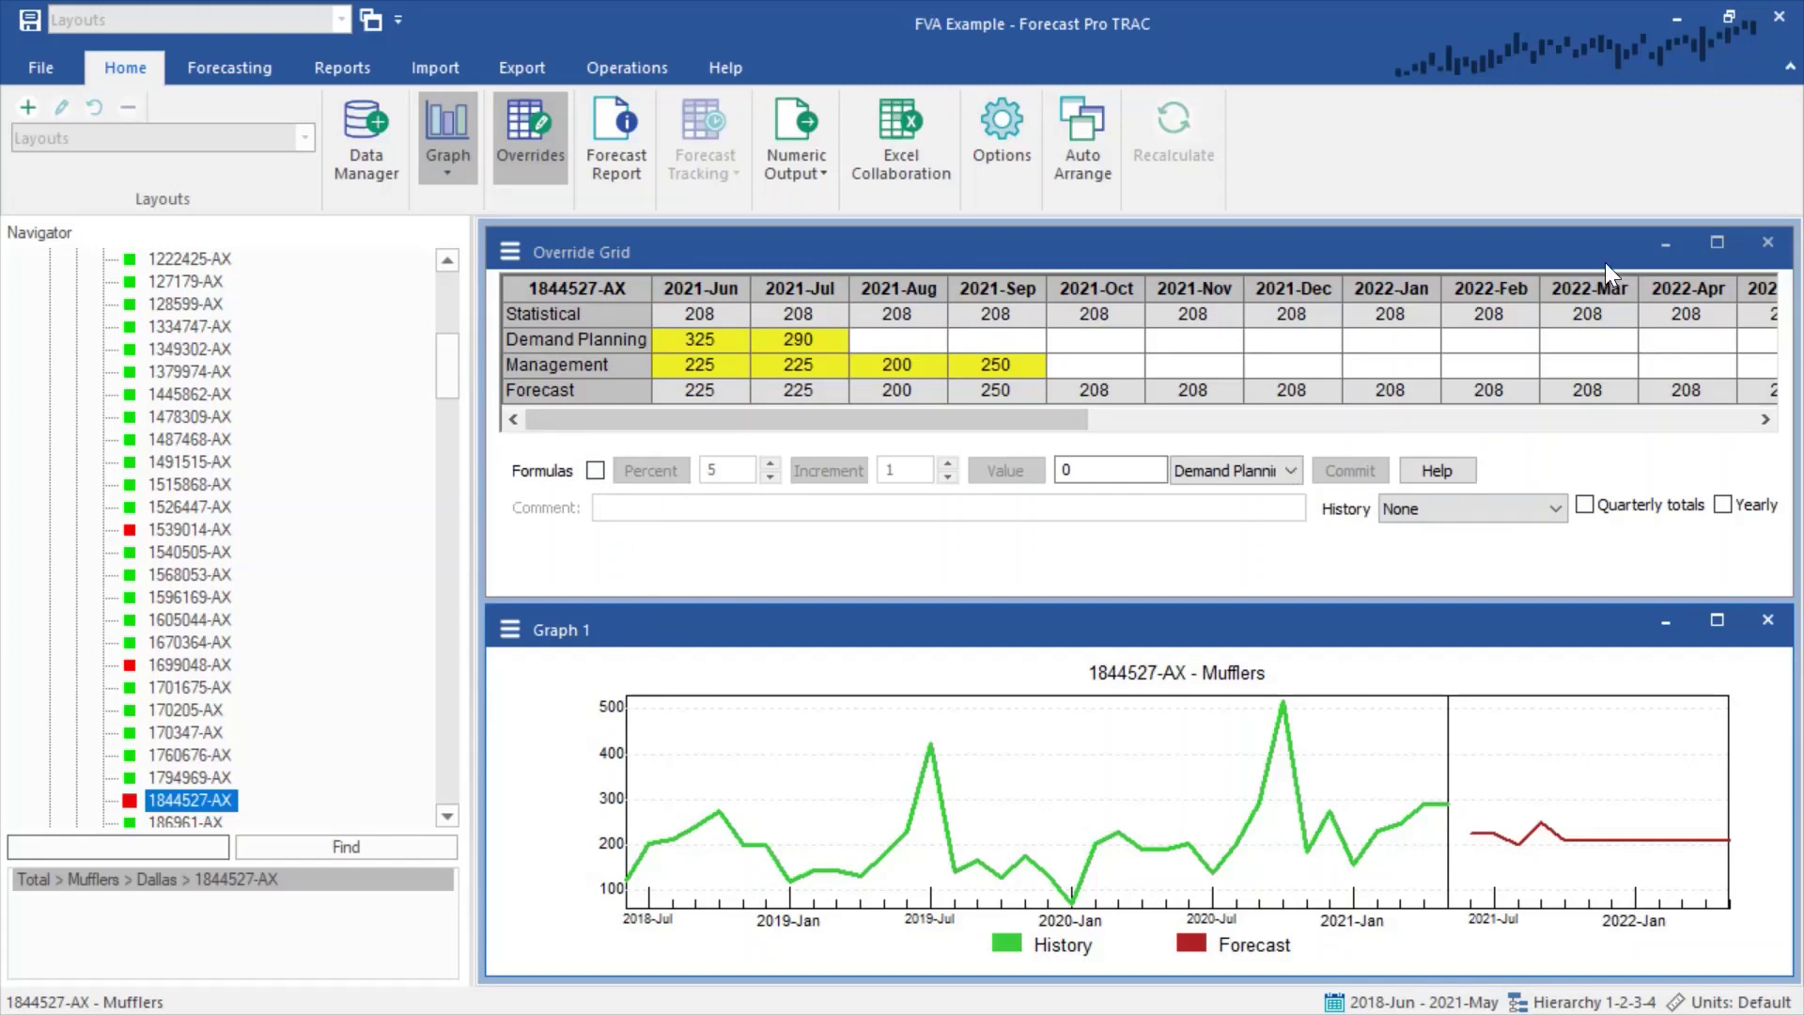
- Close the override grid and graph, then open a maximized FVA Report for 1844527-AX
left_click(1765, 241)
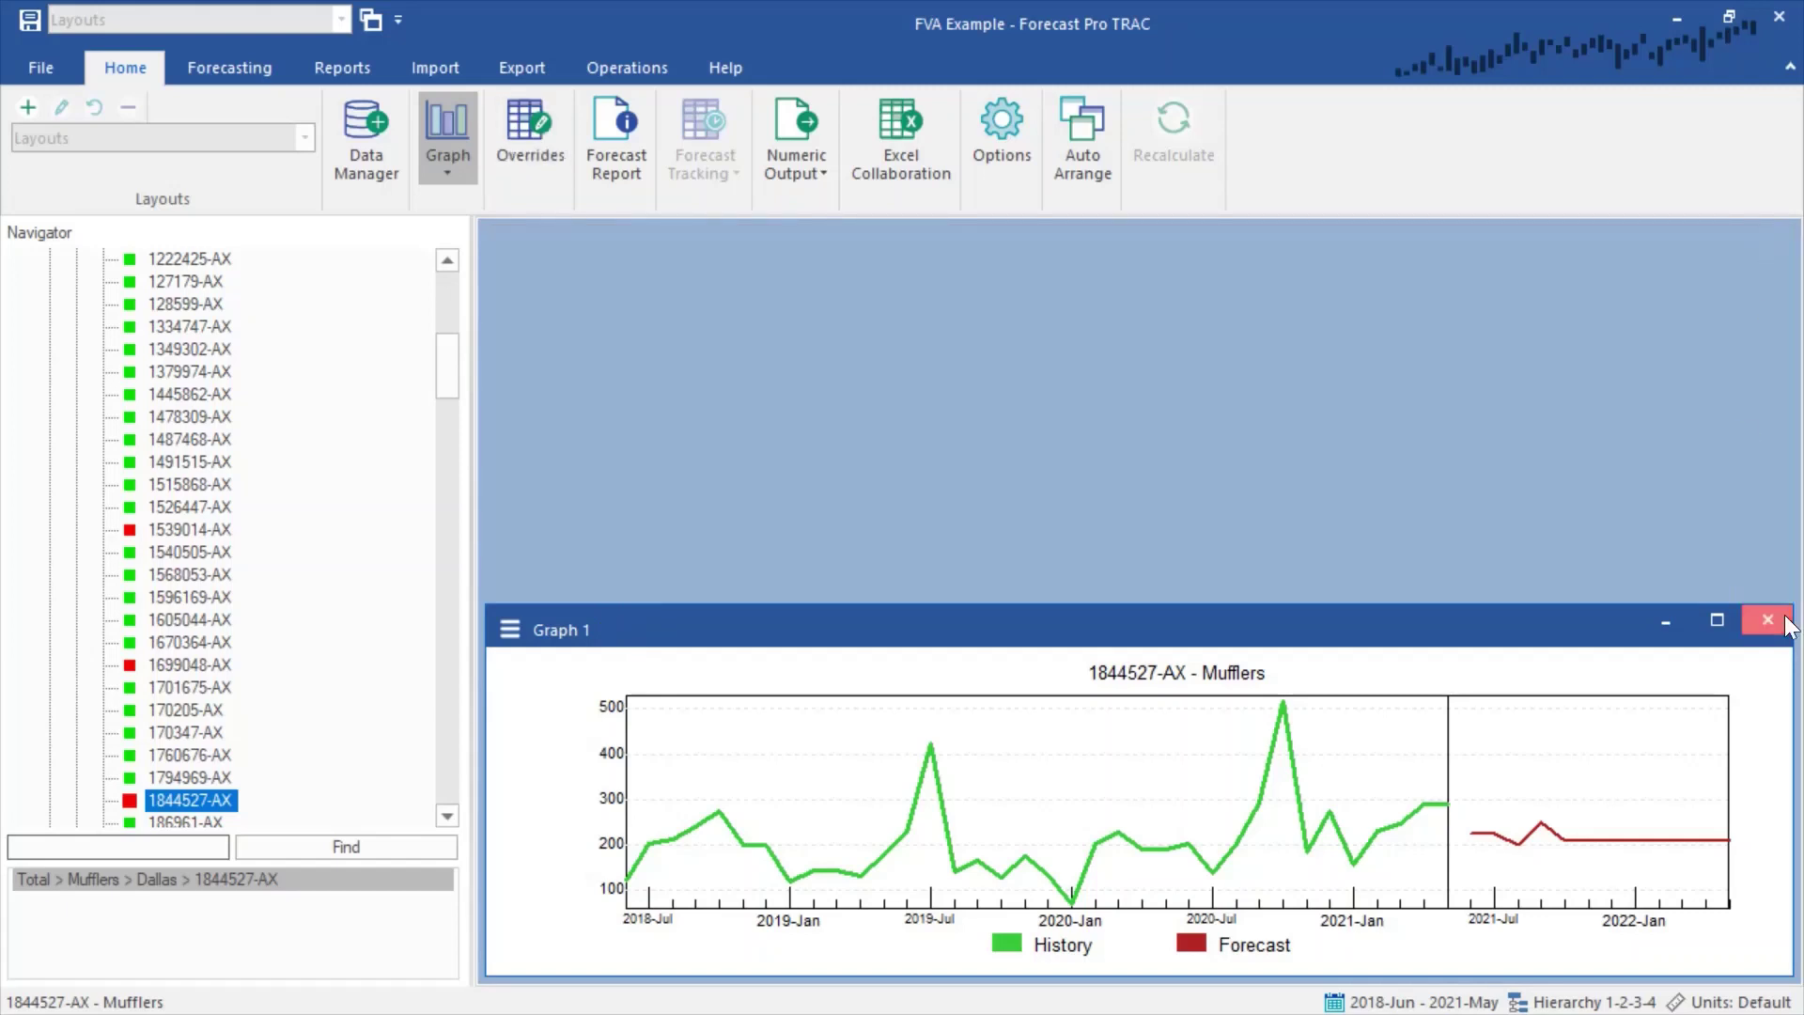
left_click(1766, 620)
left_click(372, 75)
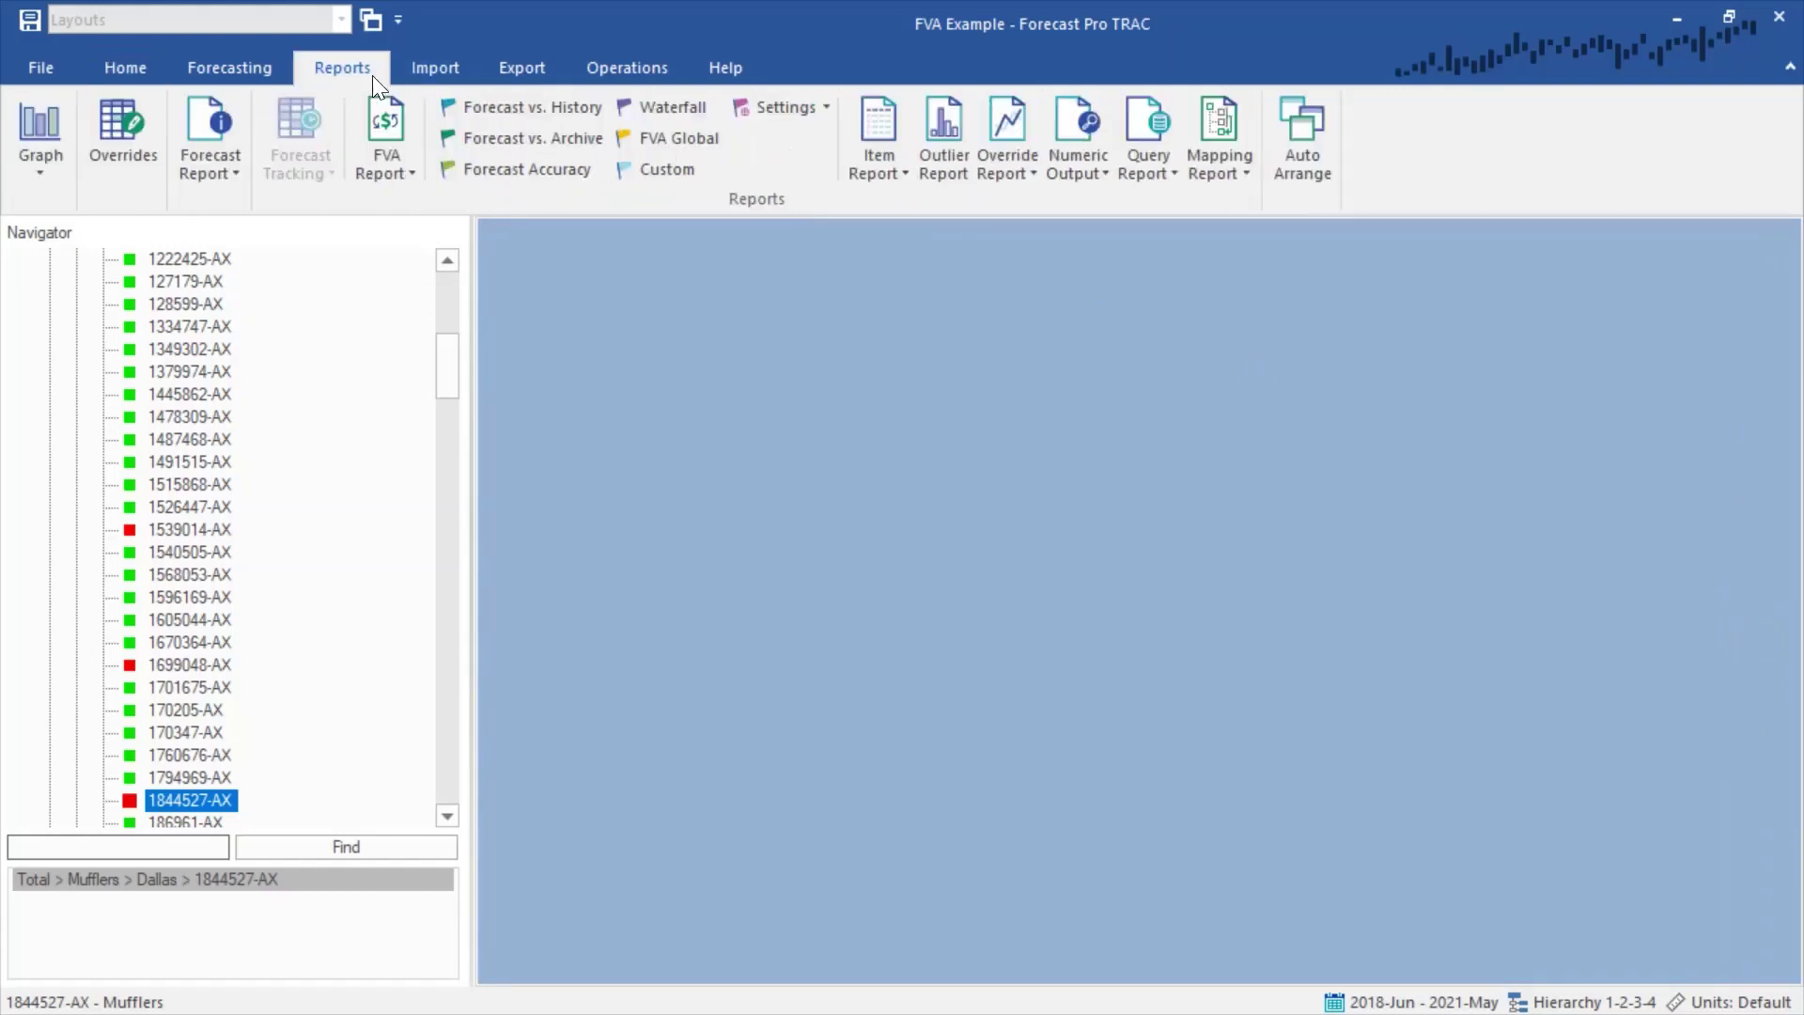
left_click(403, 173)
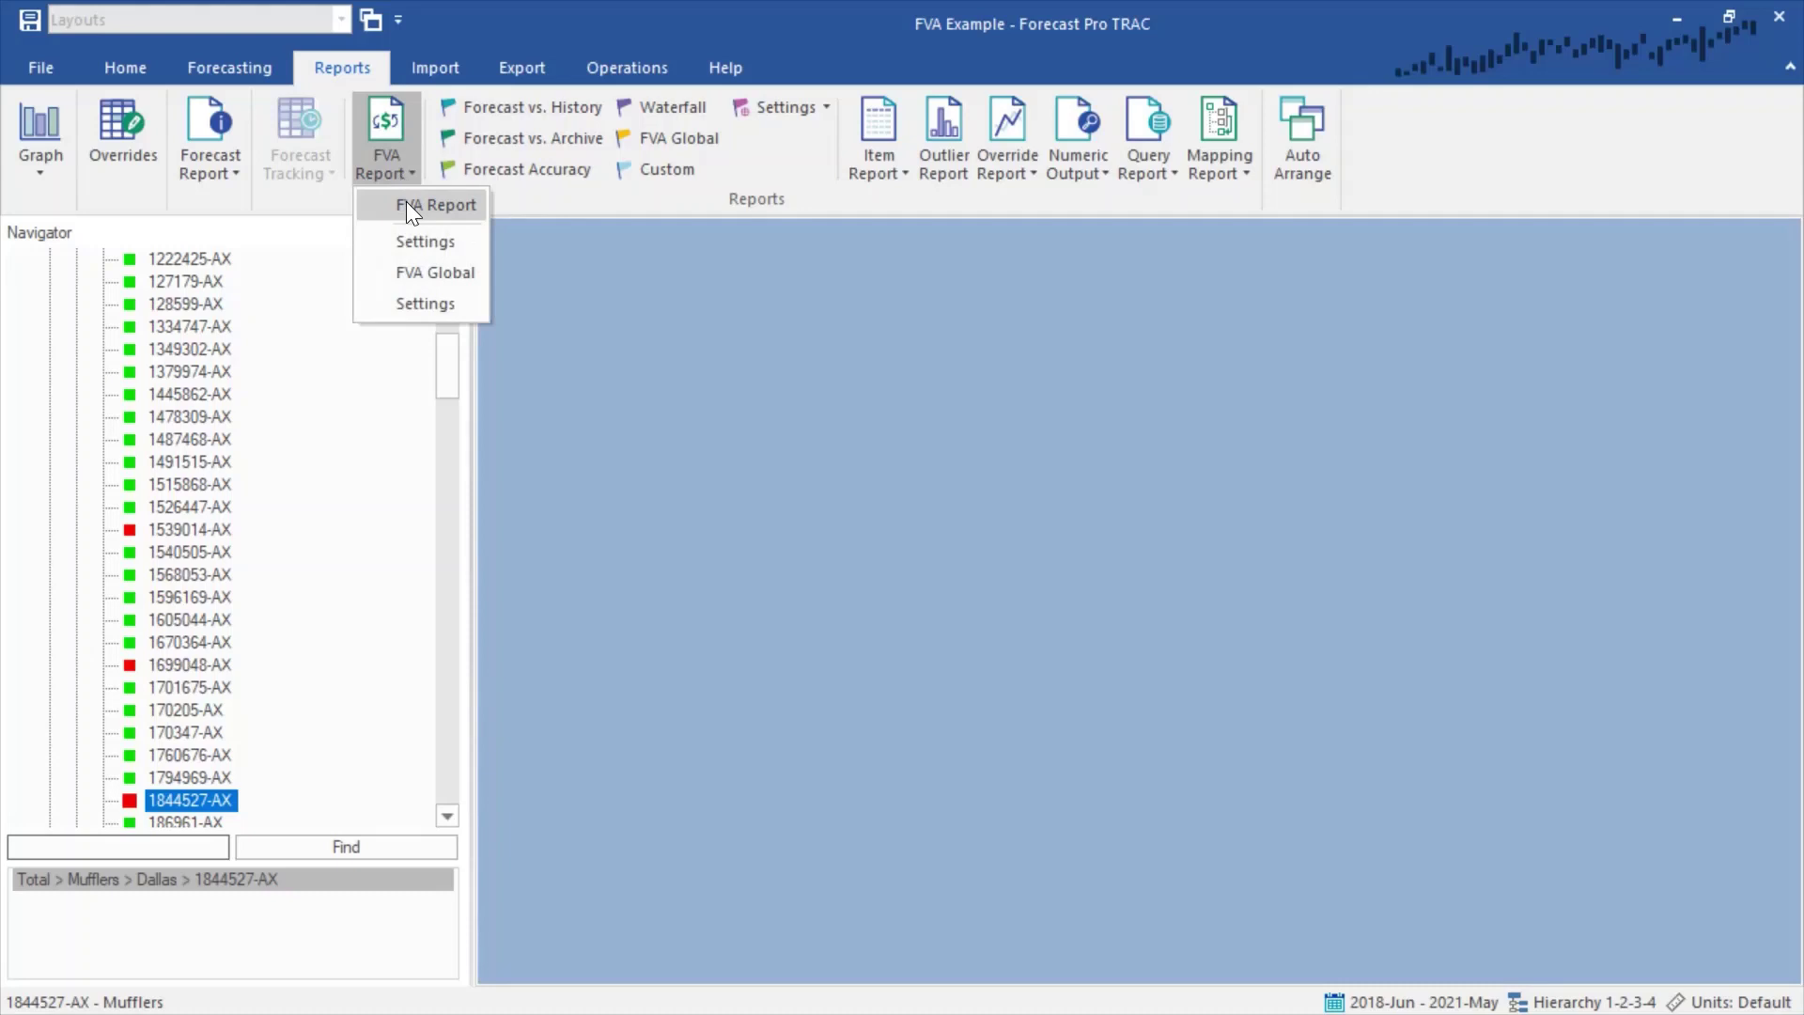
left_click(408, 207)
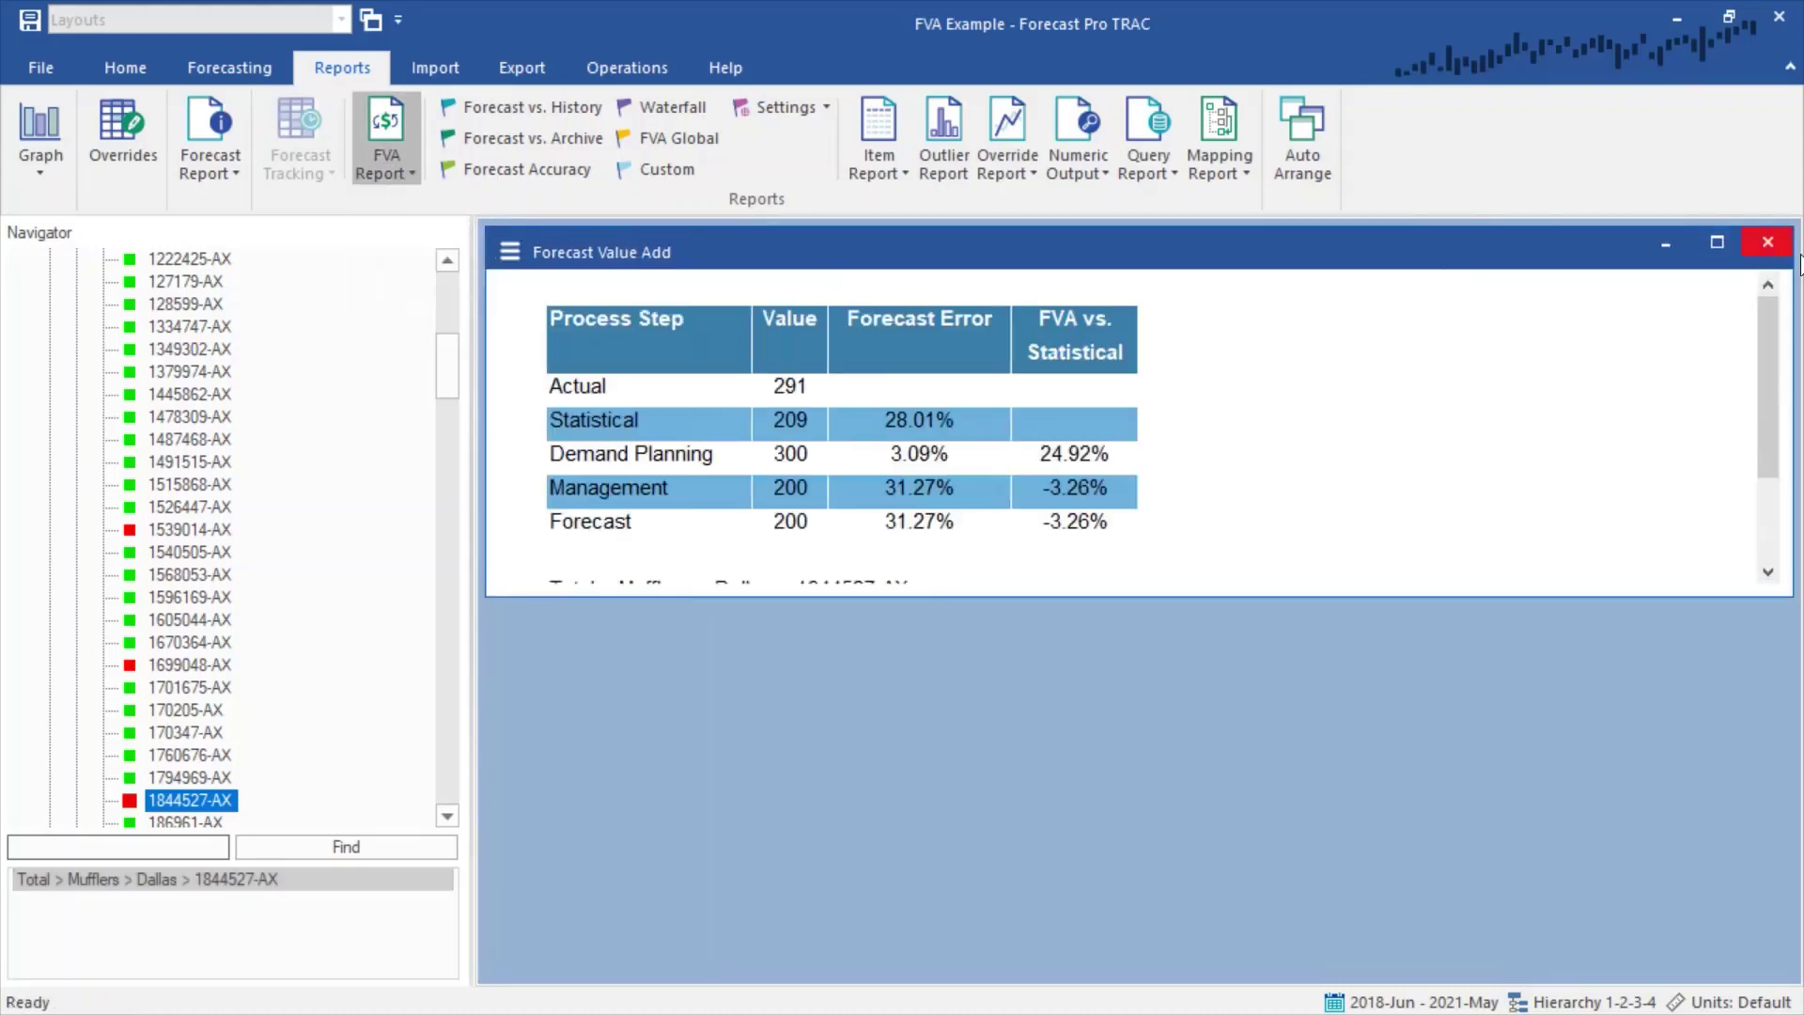
left_click(1716, 243)
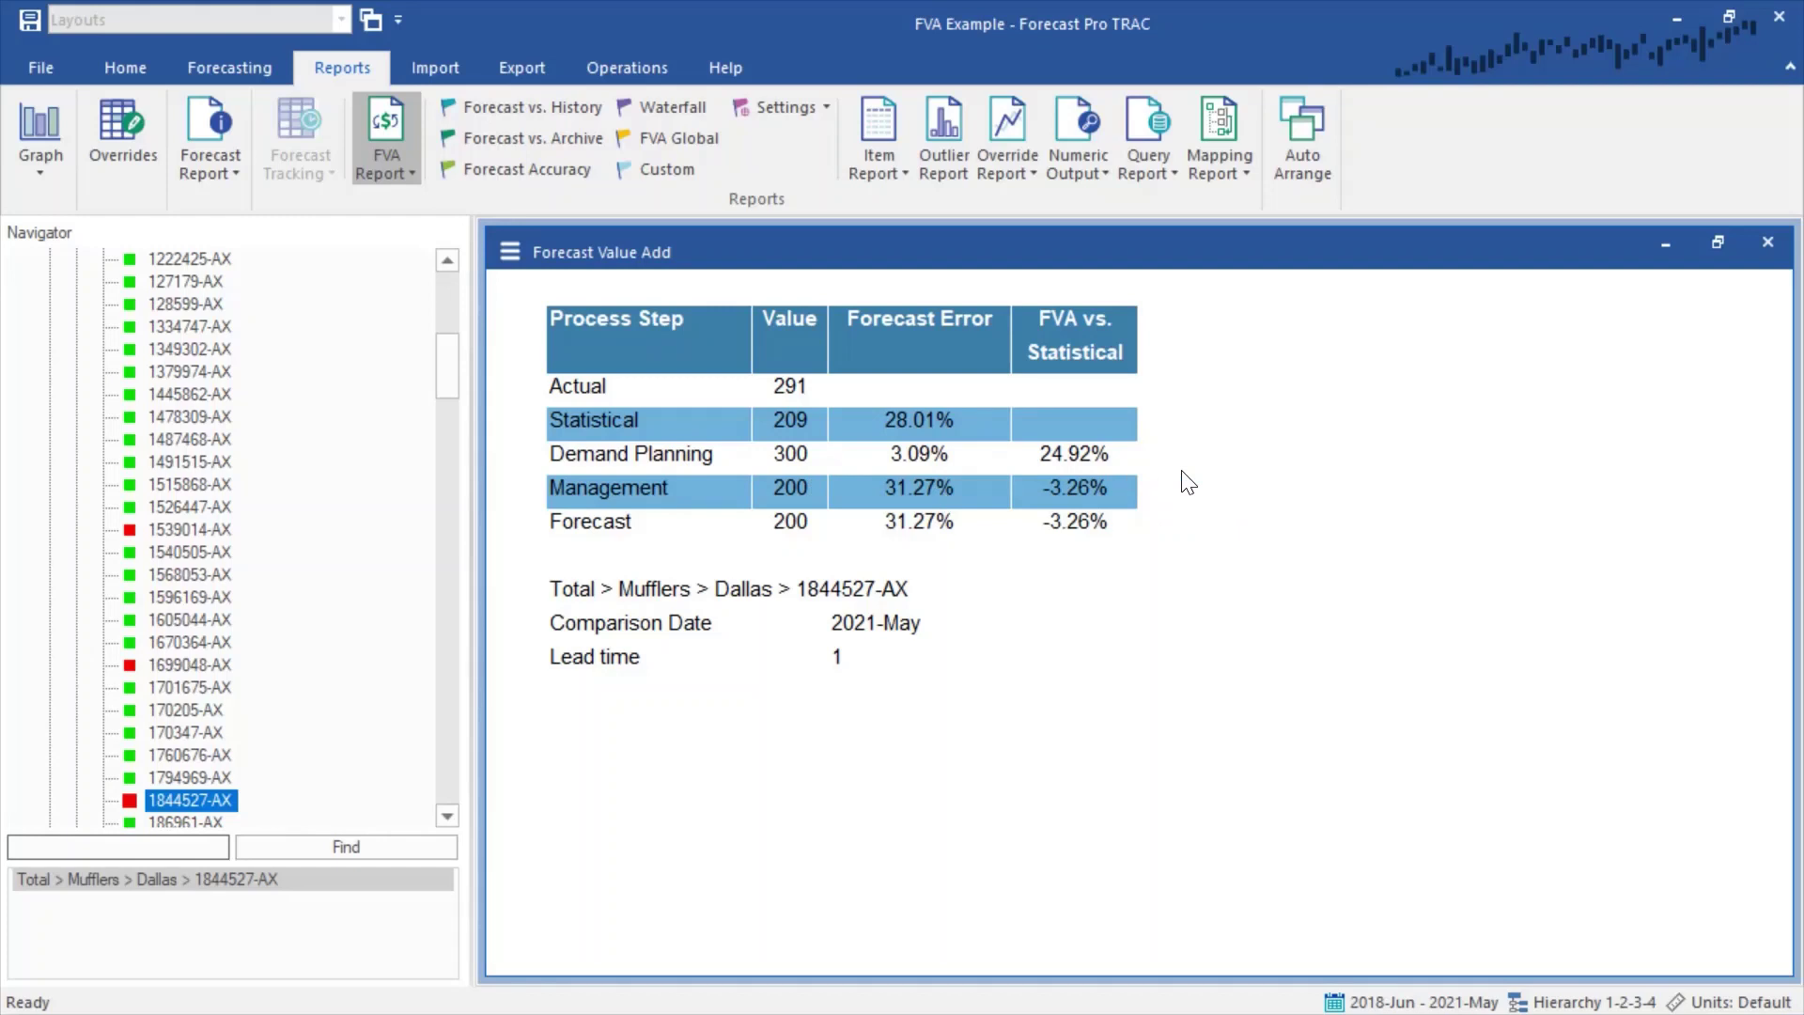
left_click(510, 251)
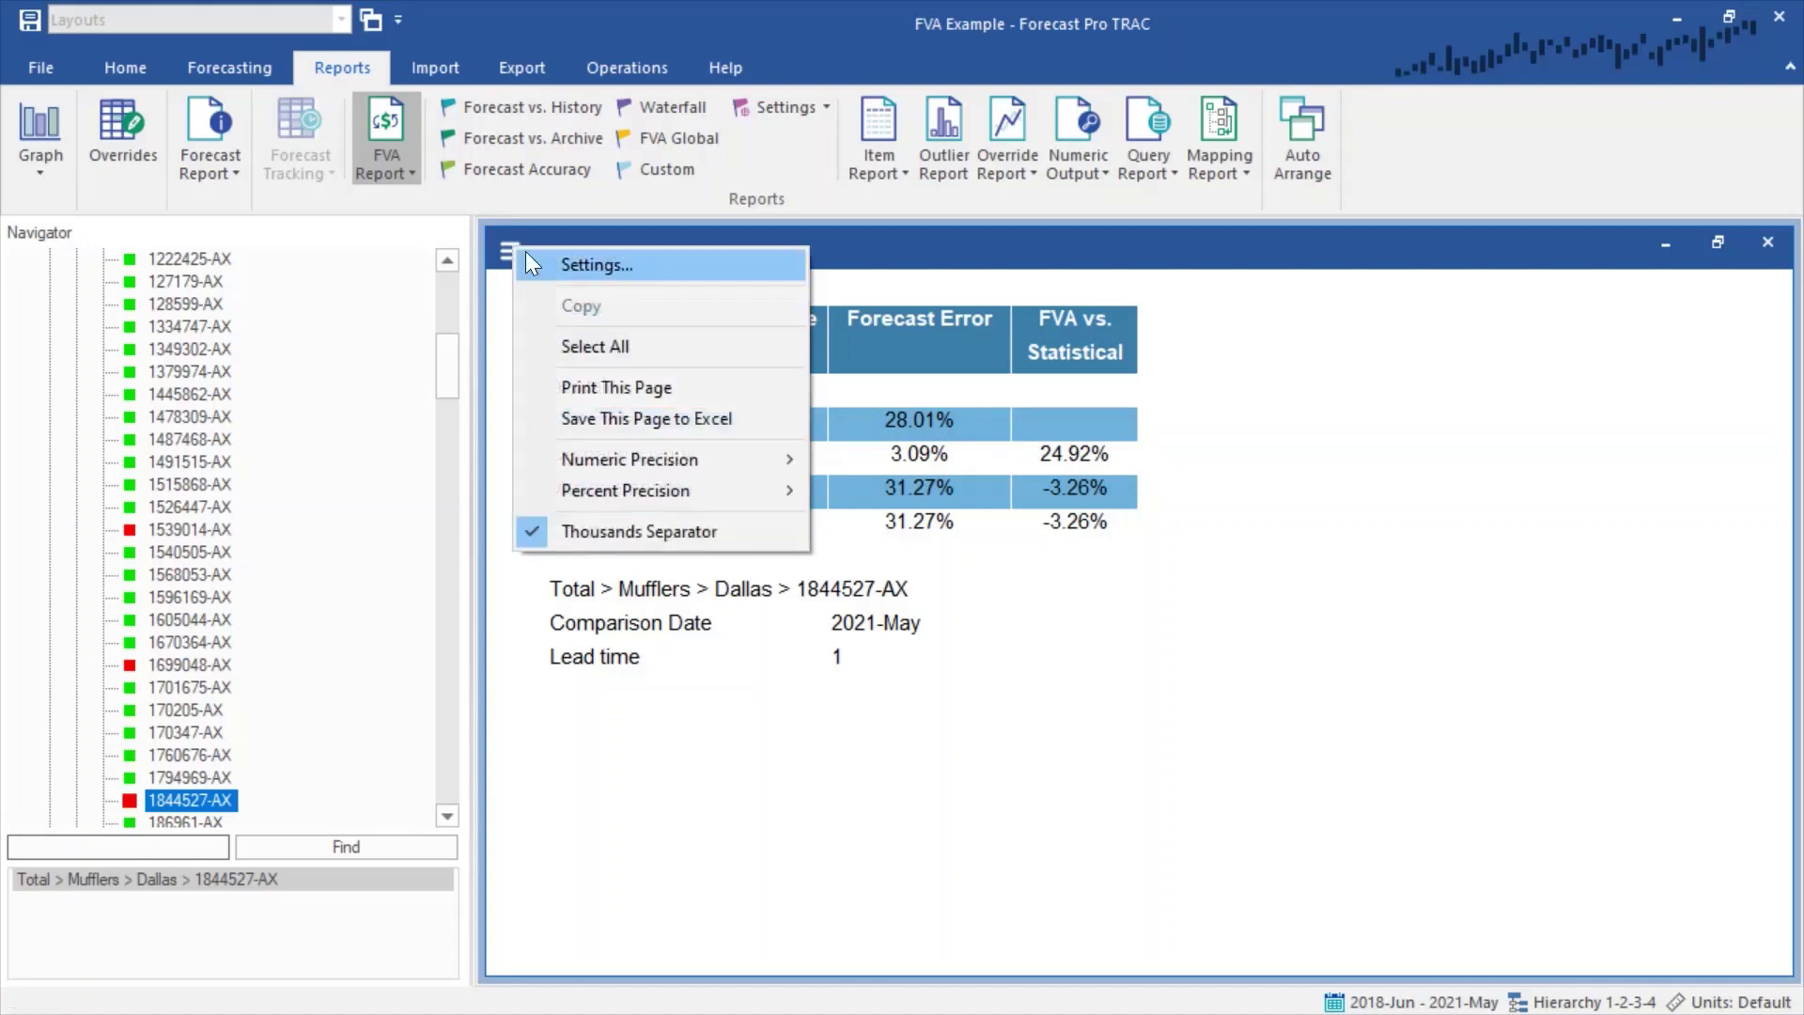
left_click(542, 268)
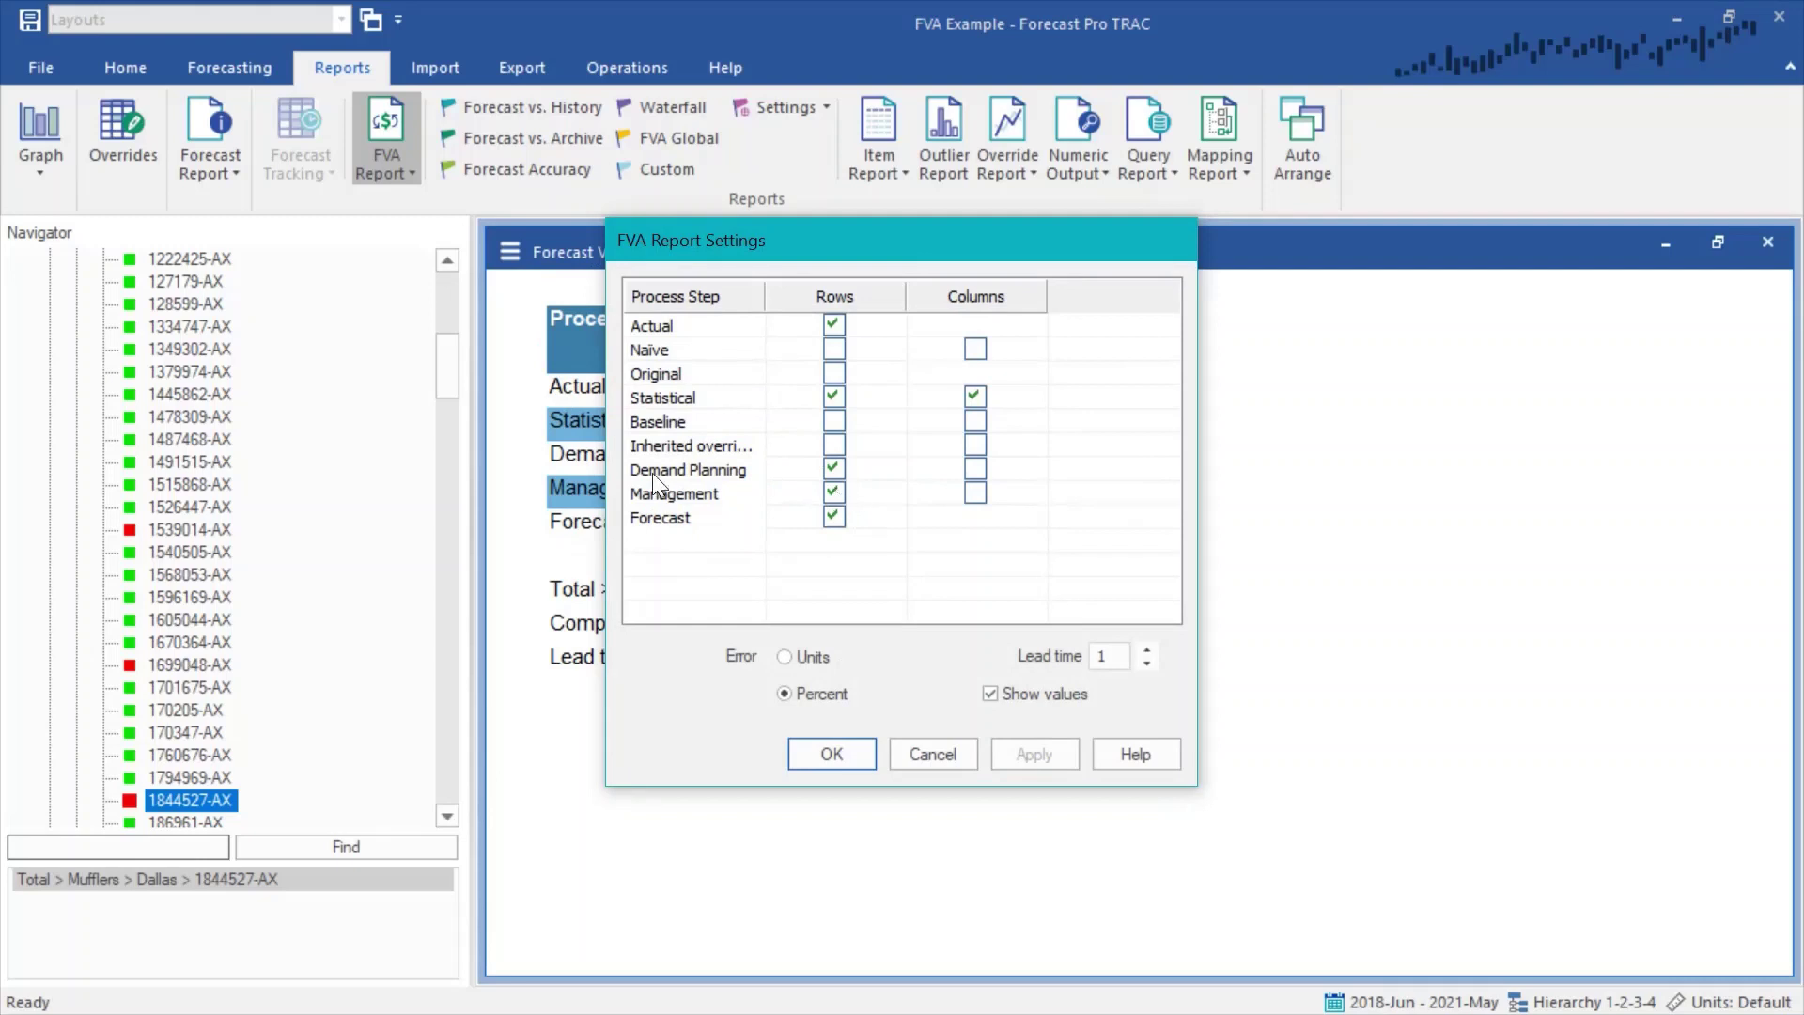
left_click(832, 391)
left_click(845, 747)
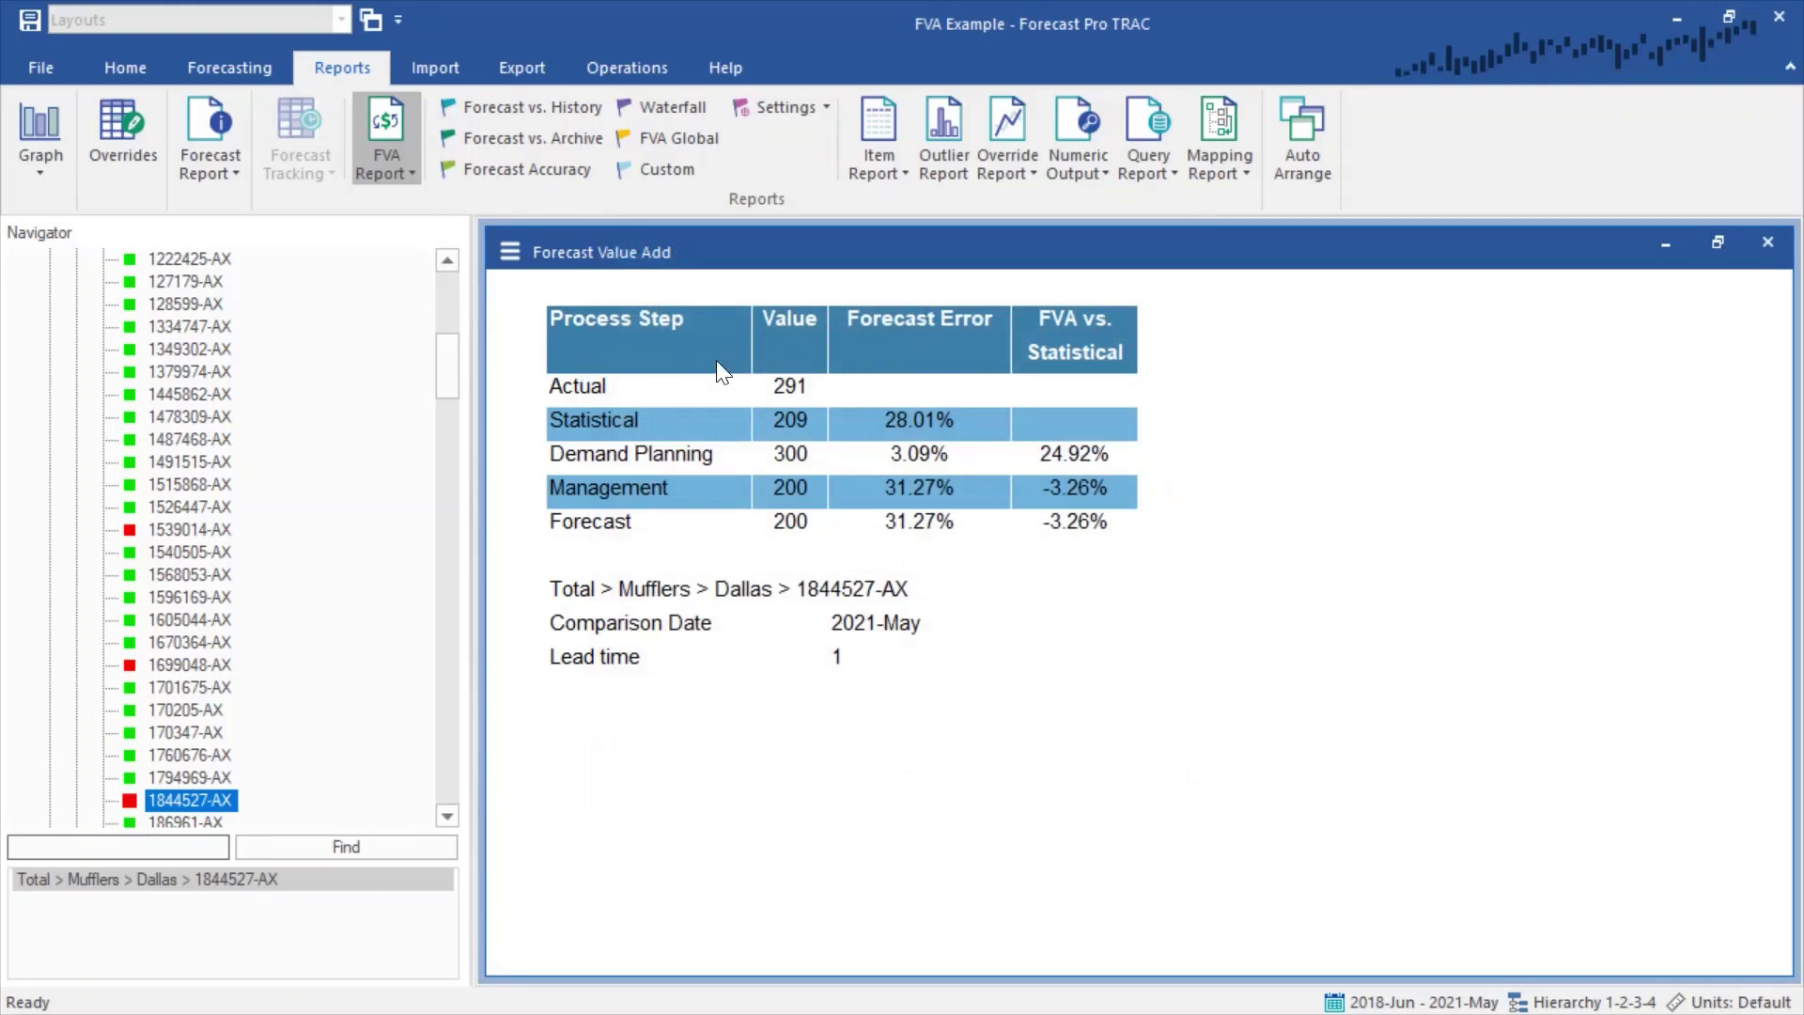
- Swap the item FVA report for a maximized FVA Global report with column filters enabled
left_click(1765, 243)
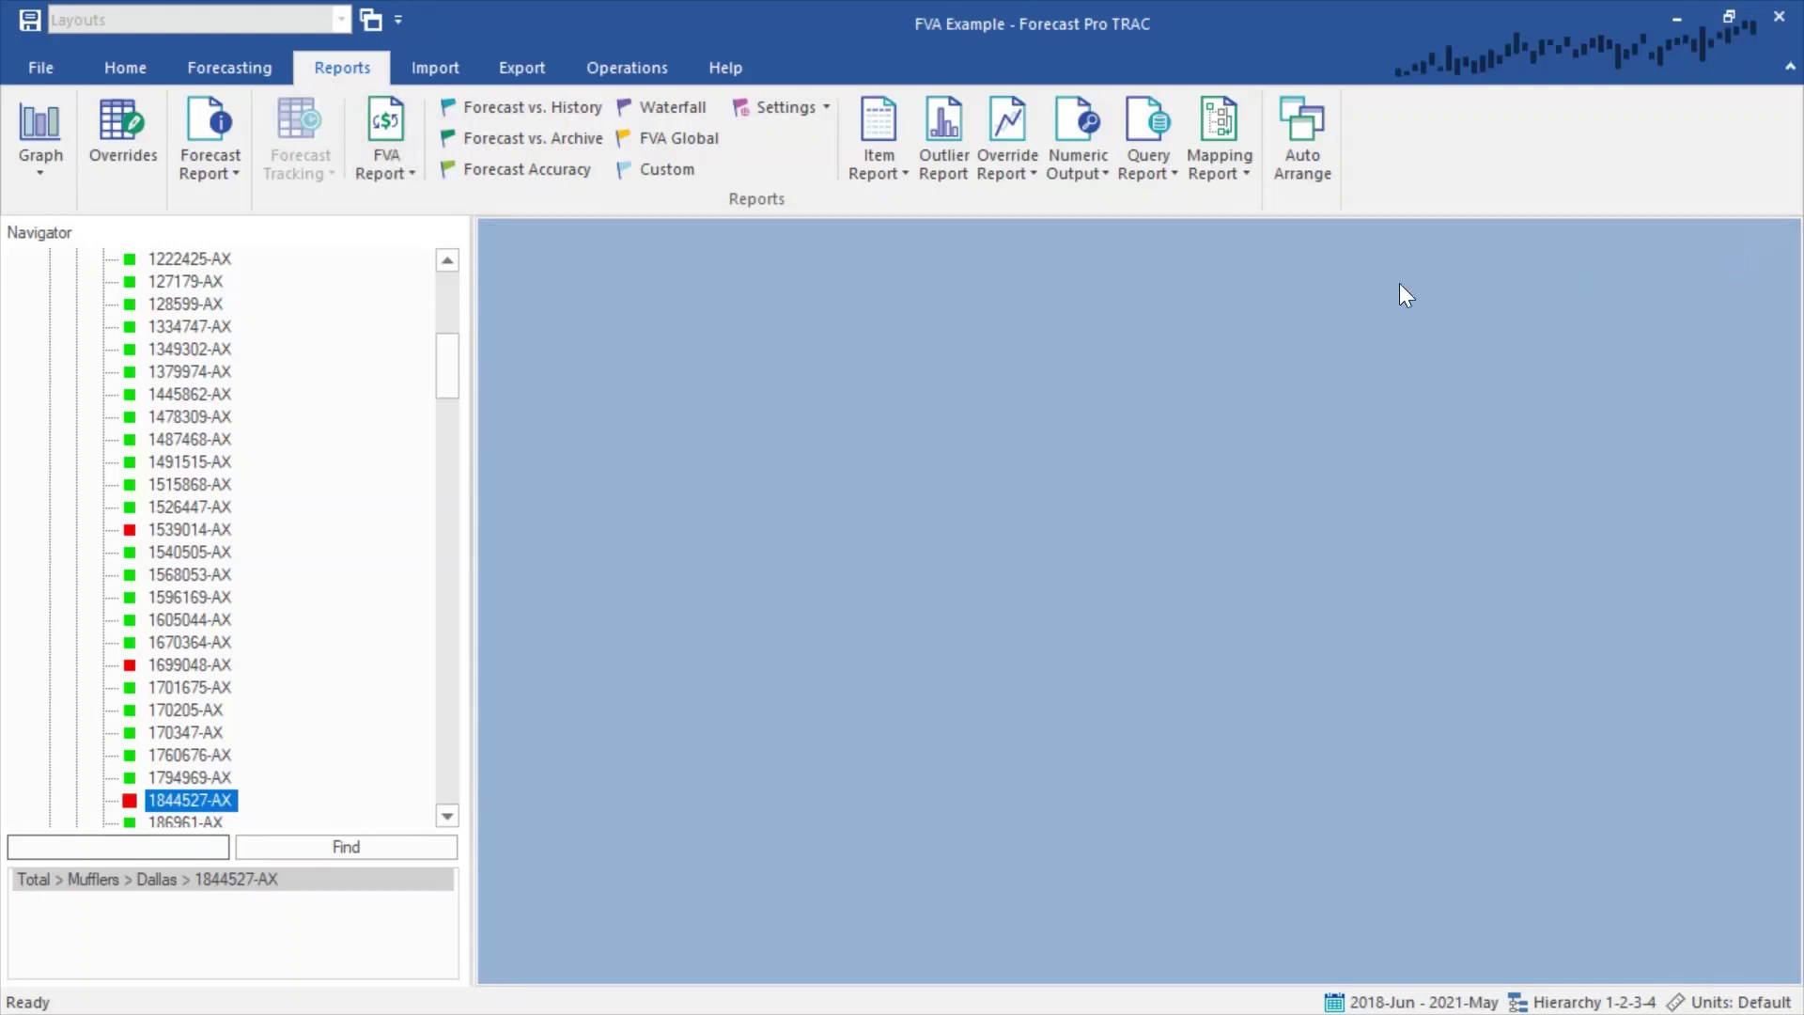
left_click(680, 141)
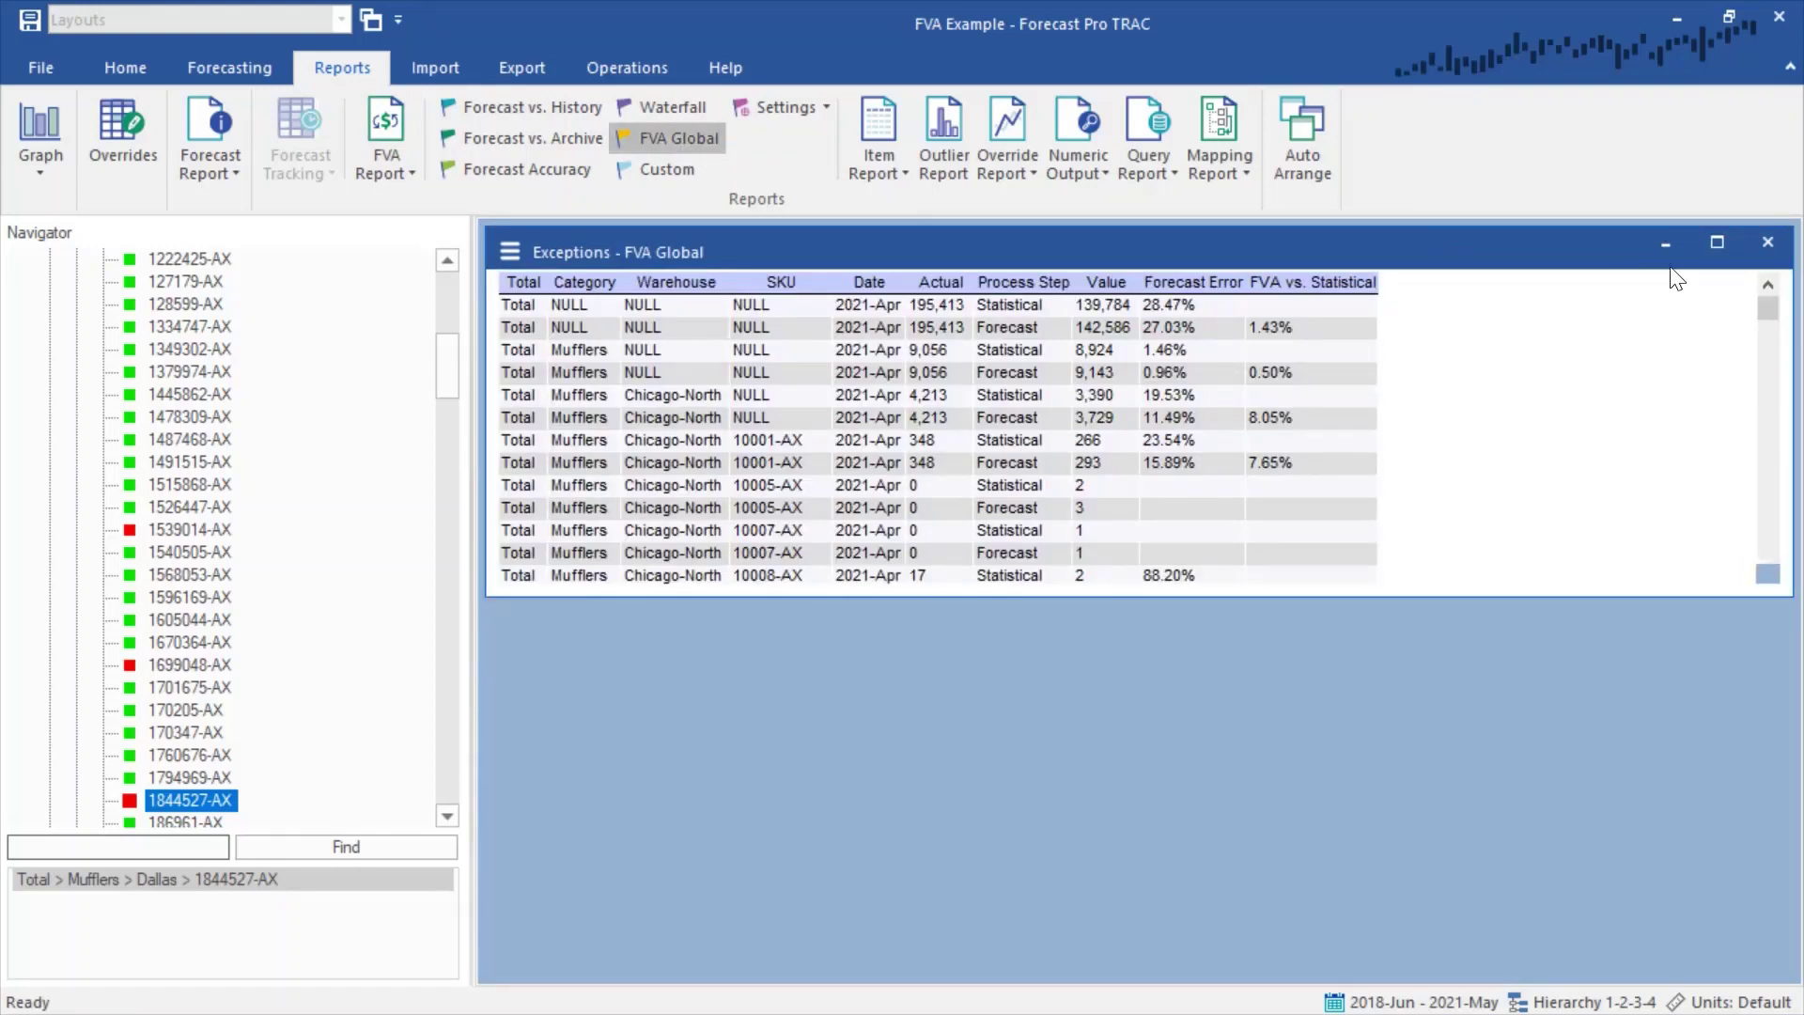
left_click(1715, 244)
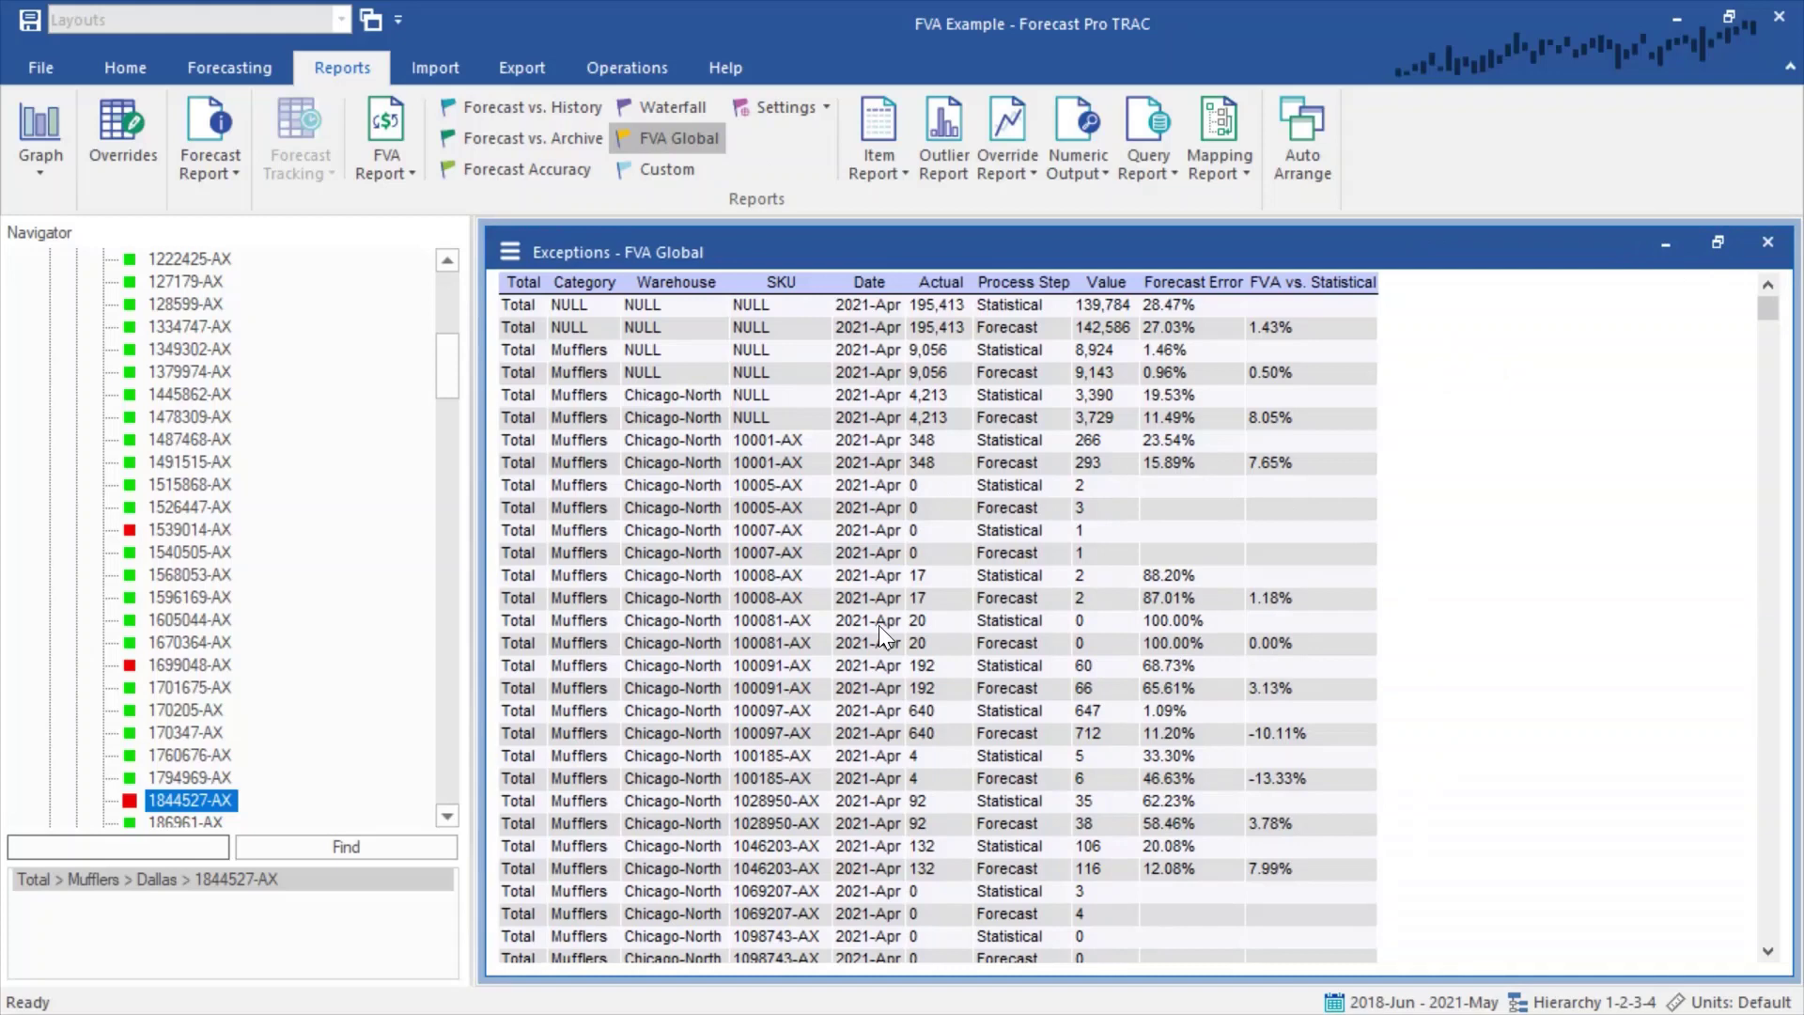
left_click(513, 253)
left_click(553, 307)
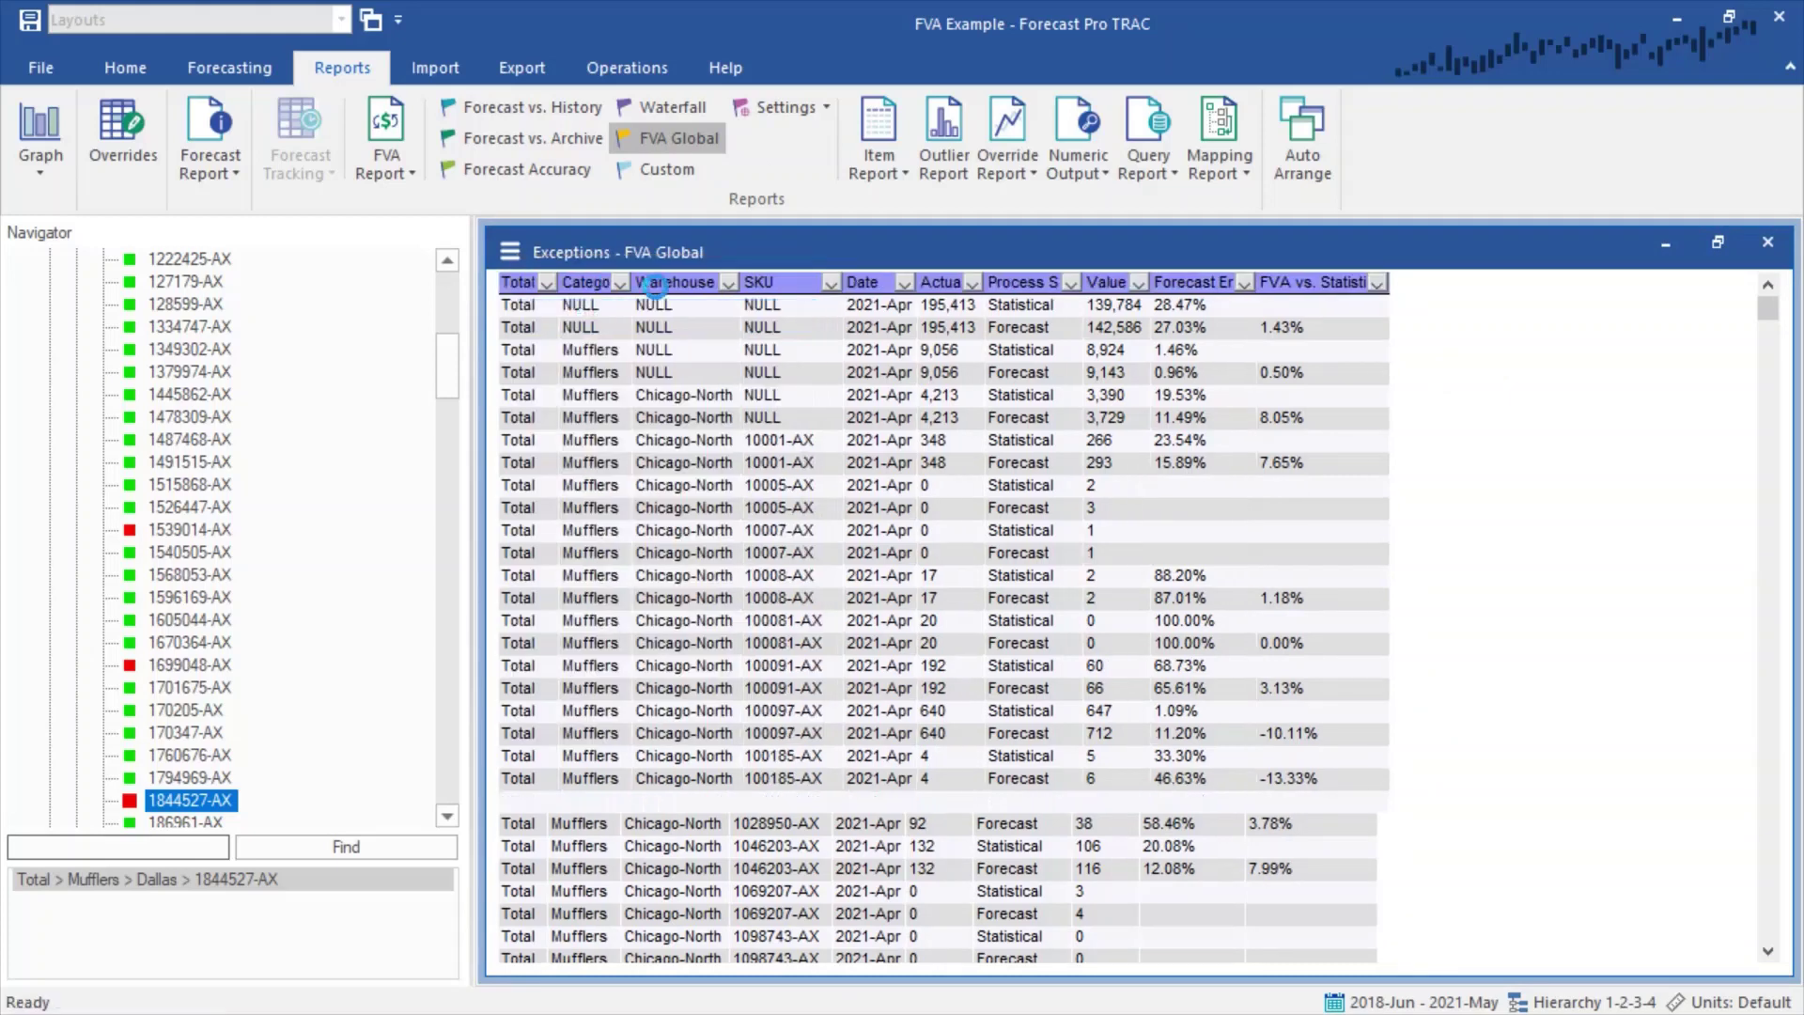
- Filter out (NULL) SKUs and rows with a blank Forecast Error
left_click(847, 283)
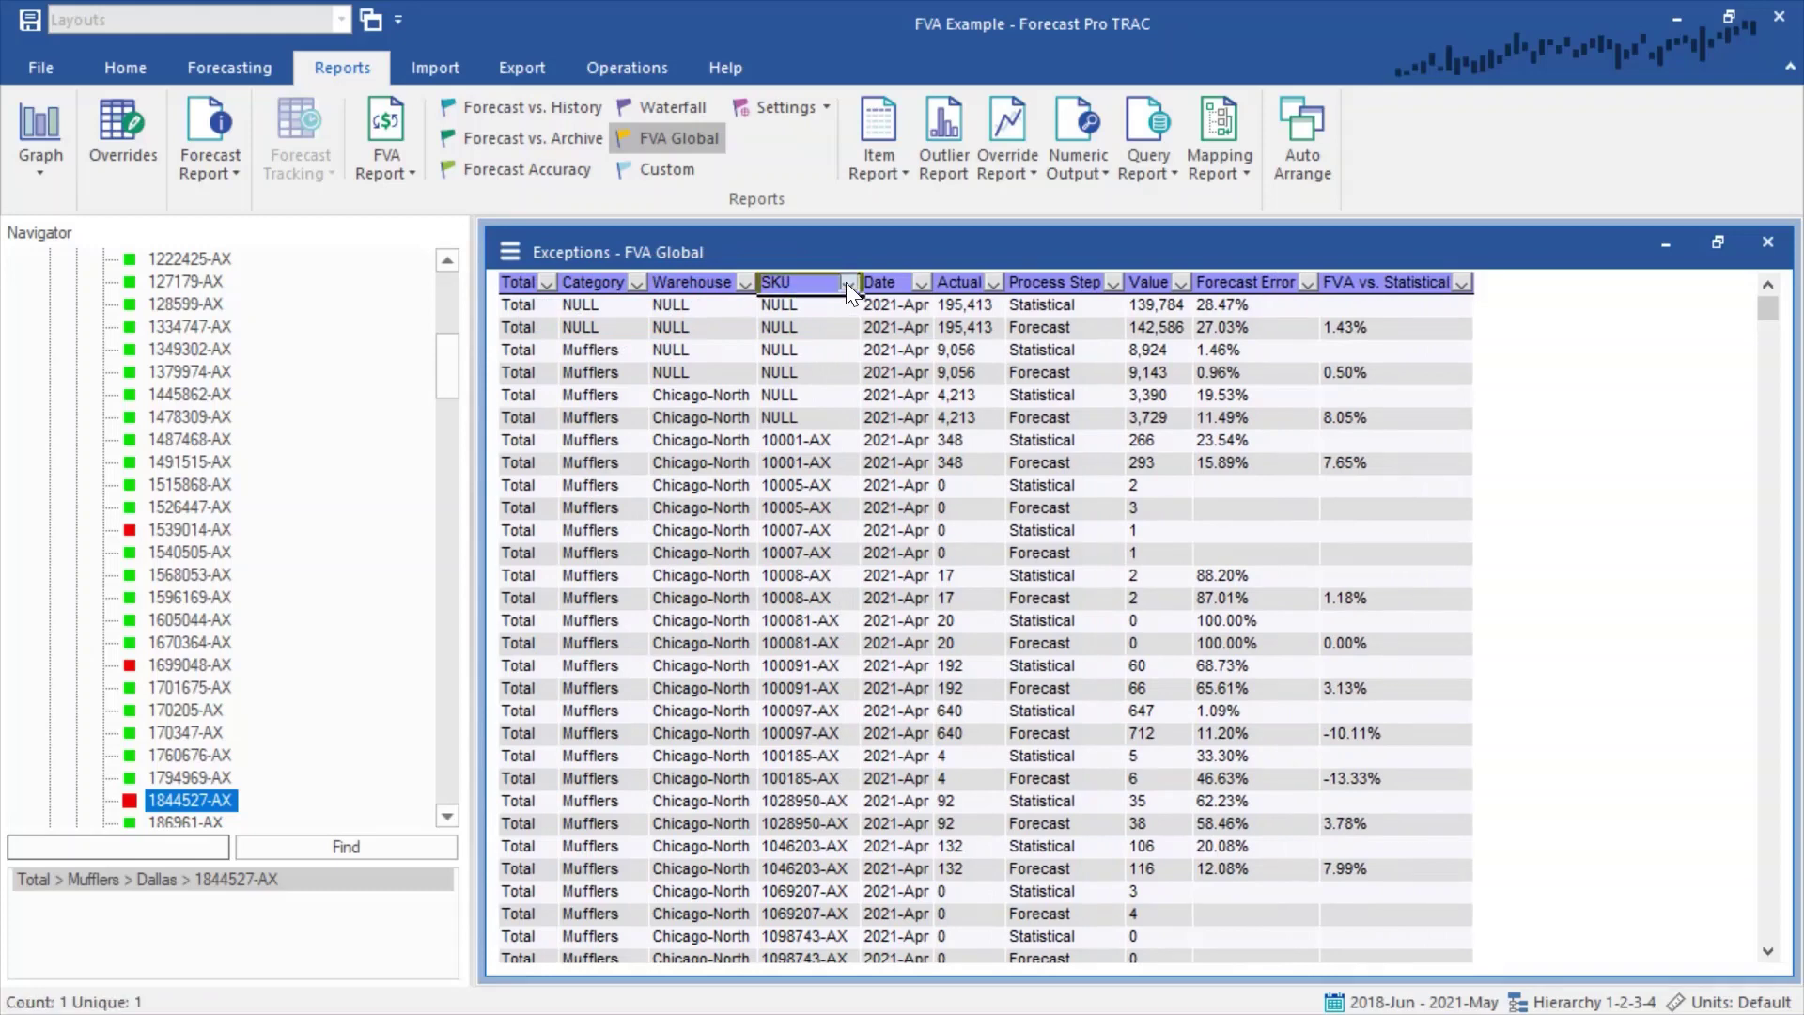
left_click_drag(1126, 546, 1143, 672)
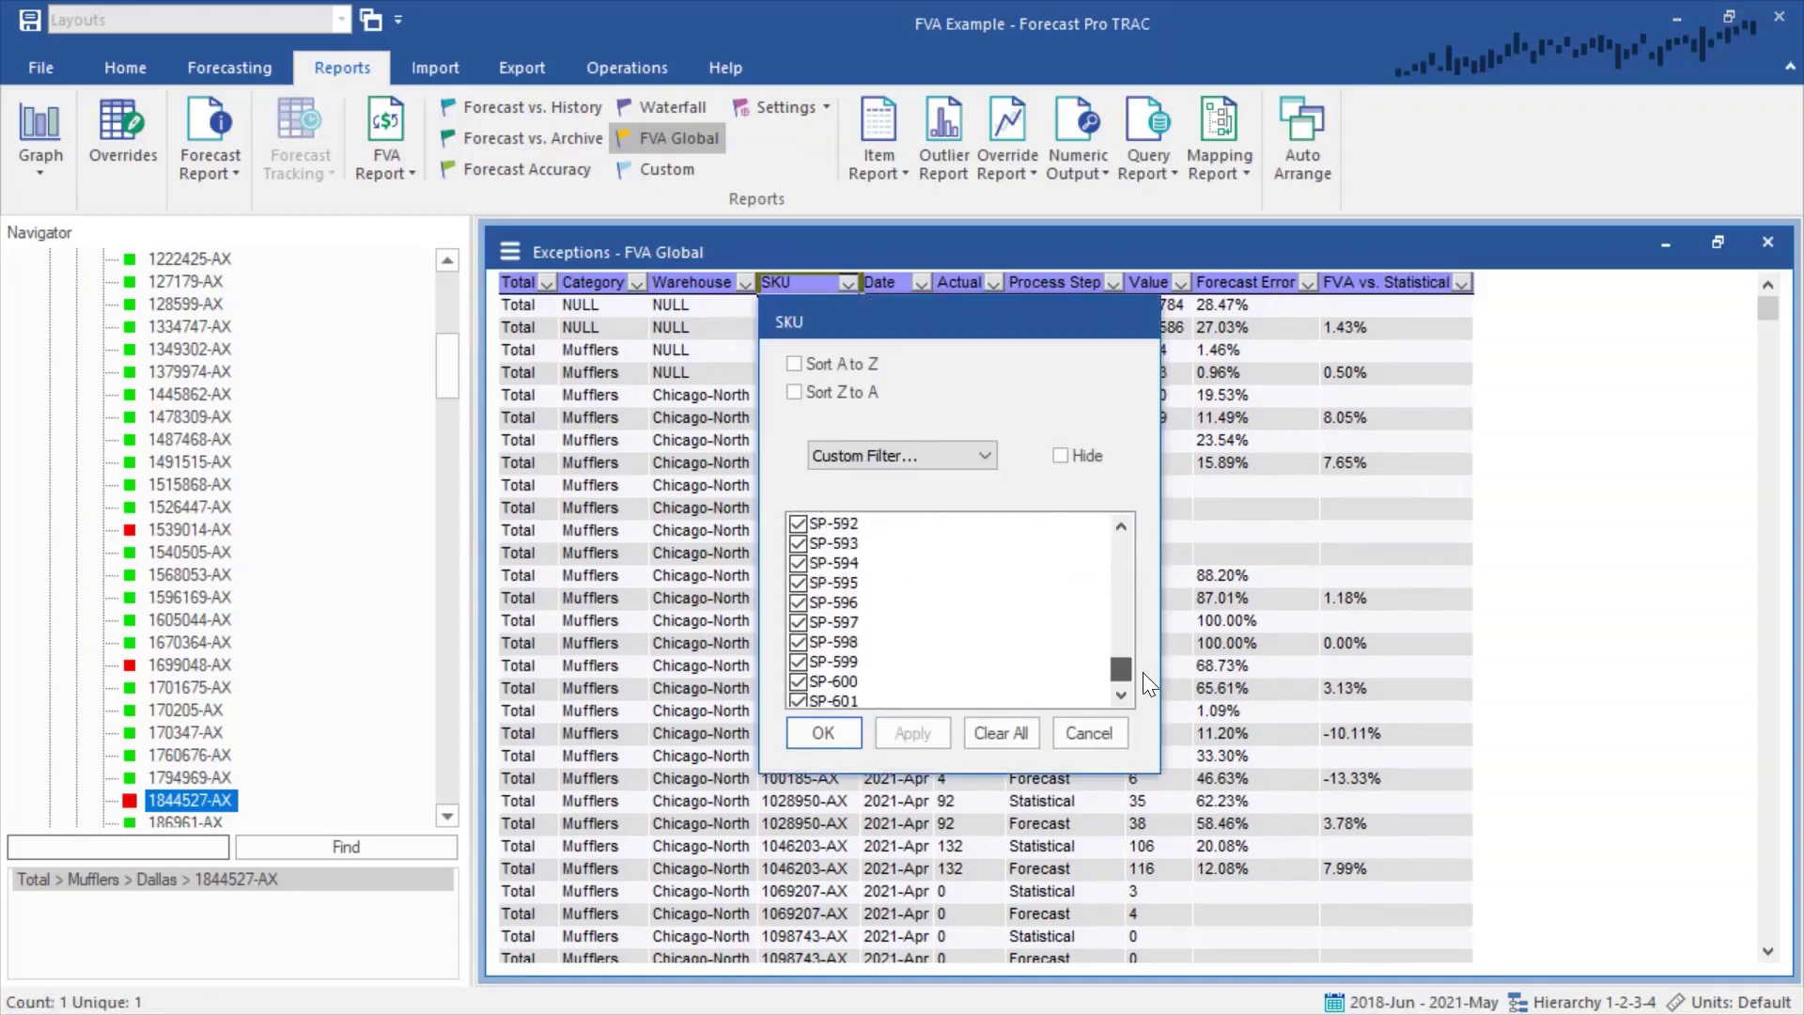
left_click(806, 683)
left_click(814, 734)
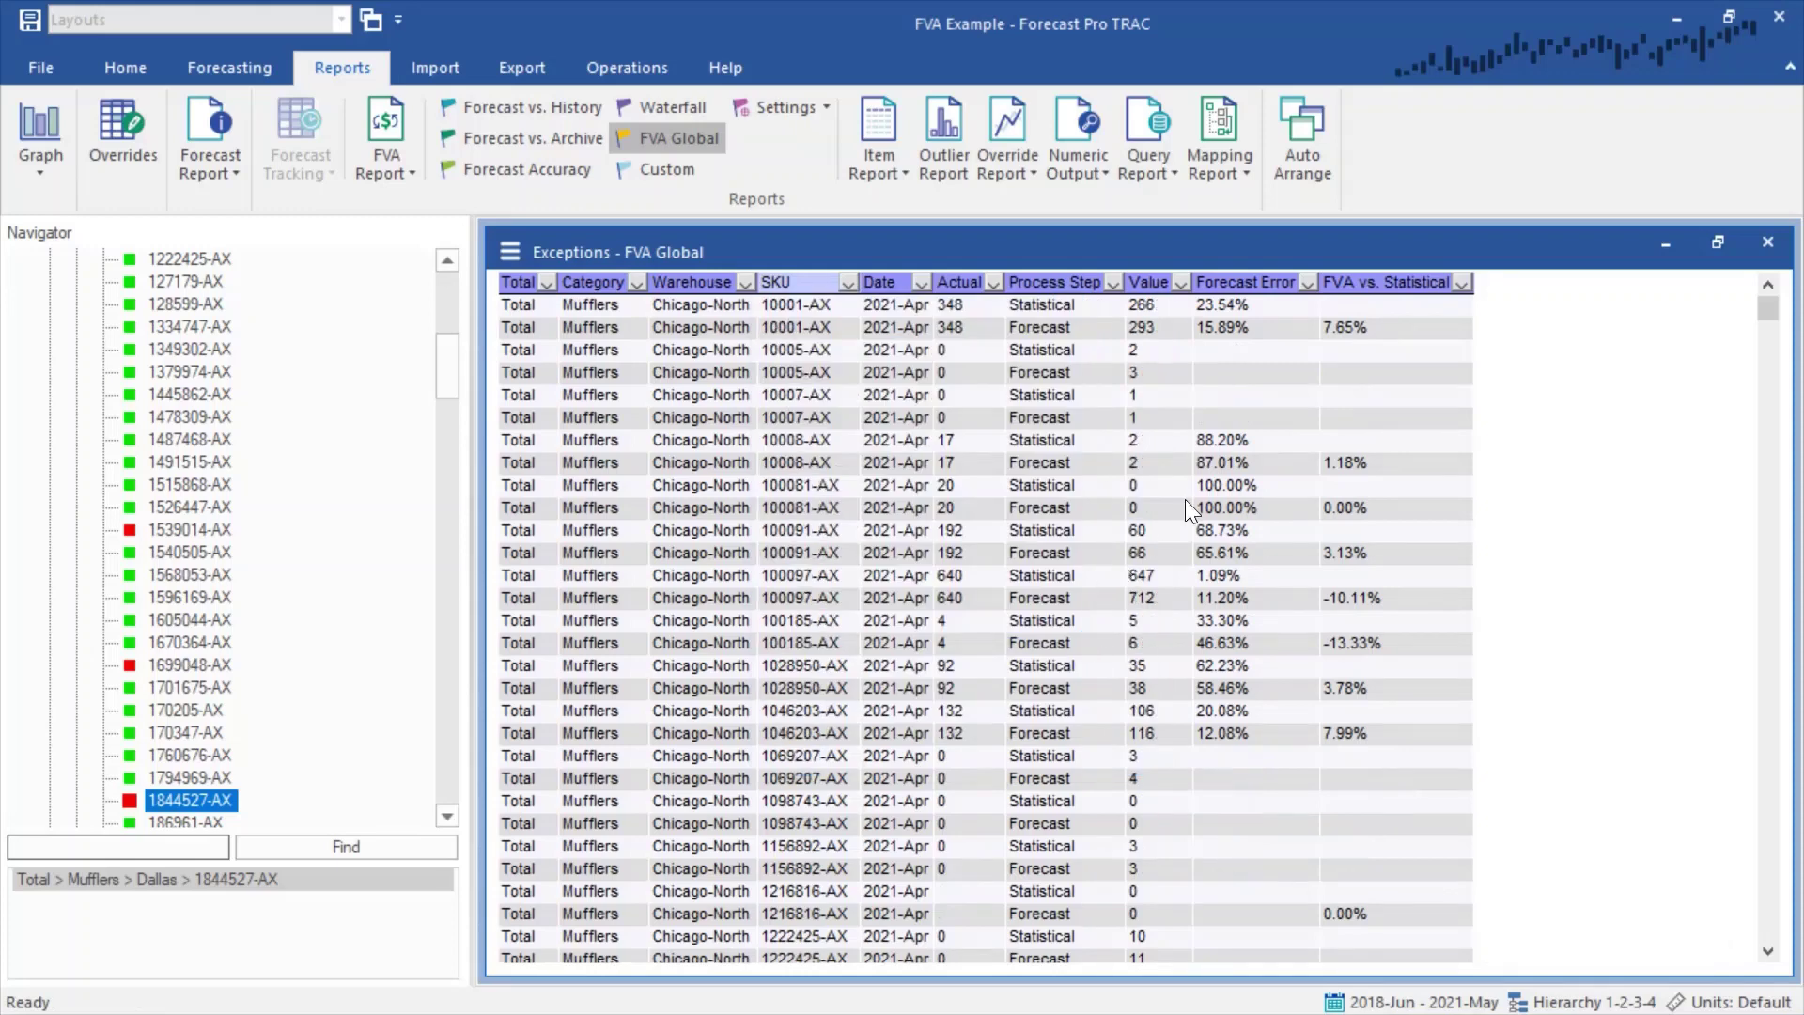
left_click(1306, 281)
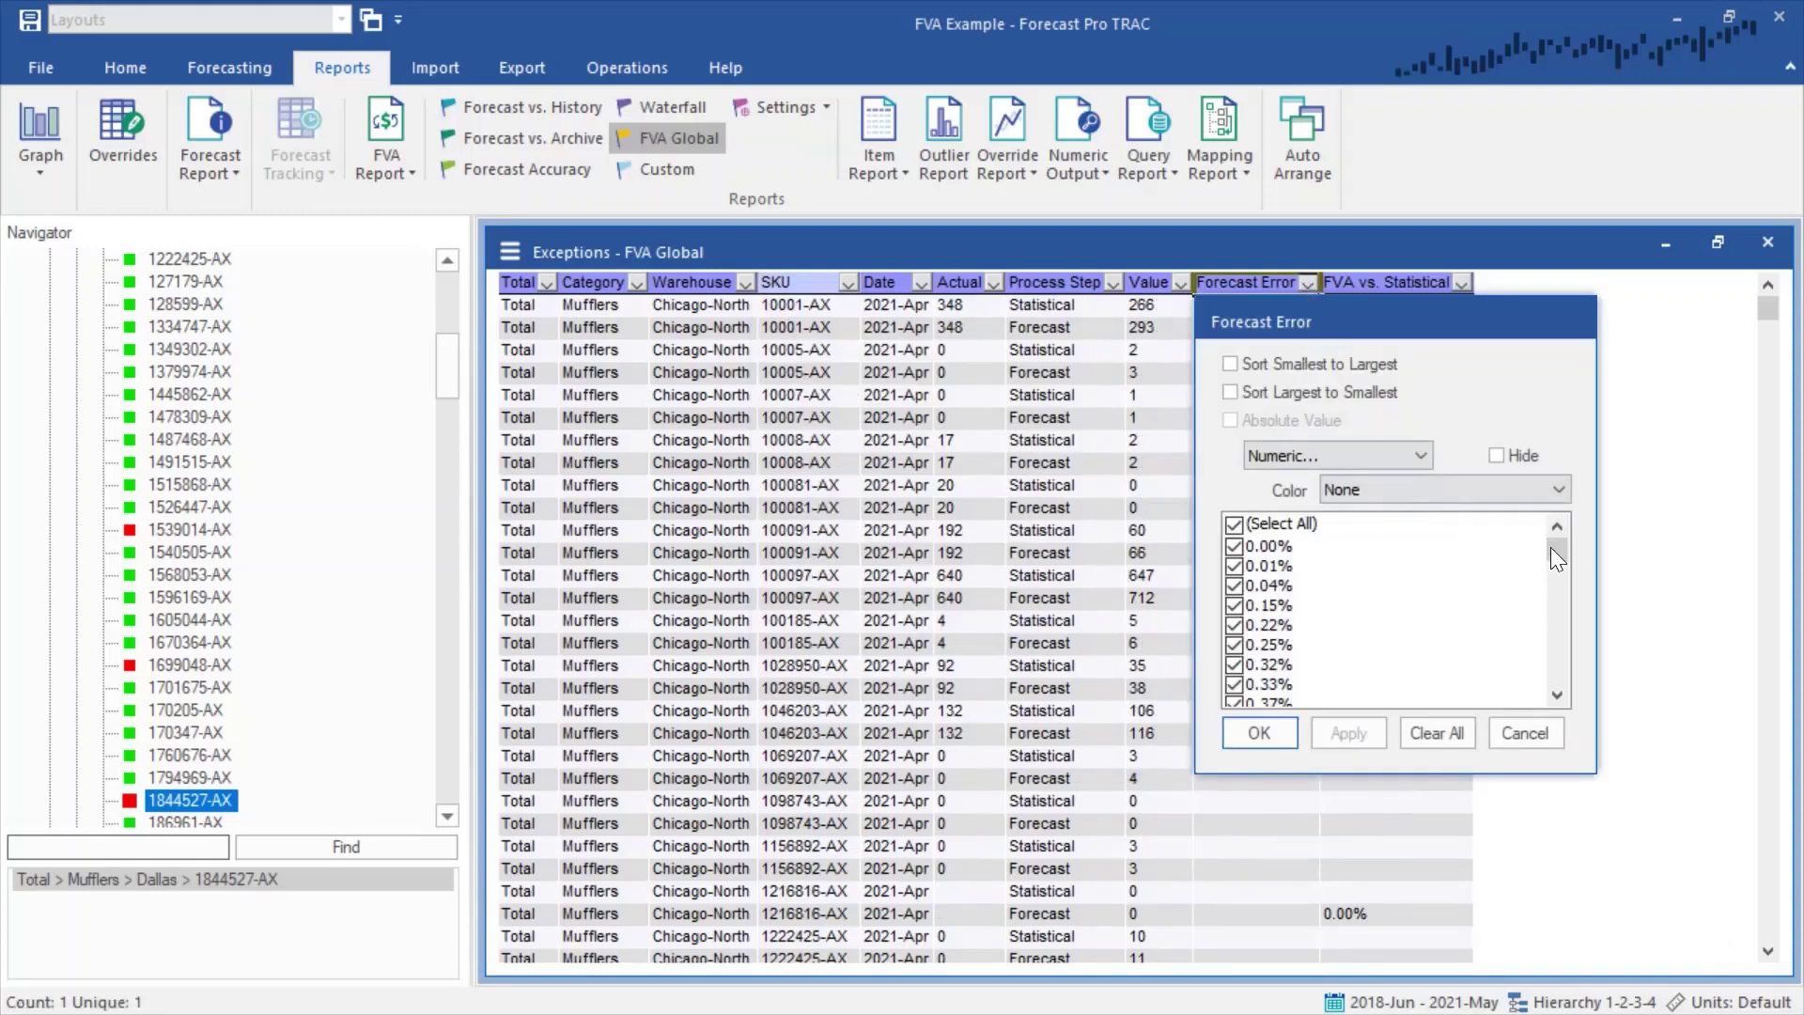
left_click_drag(1557, 556, 1561, 690)
left_click(1233, 682)
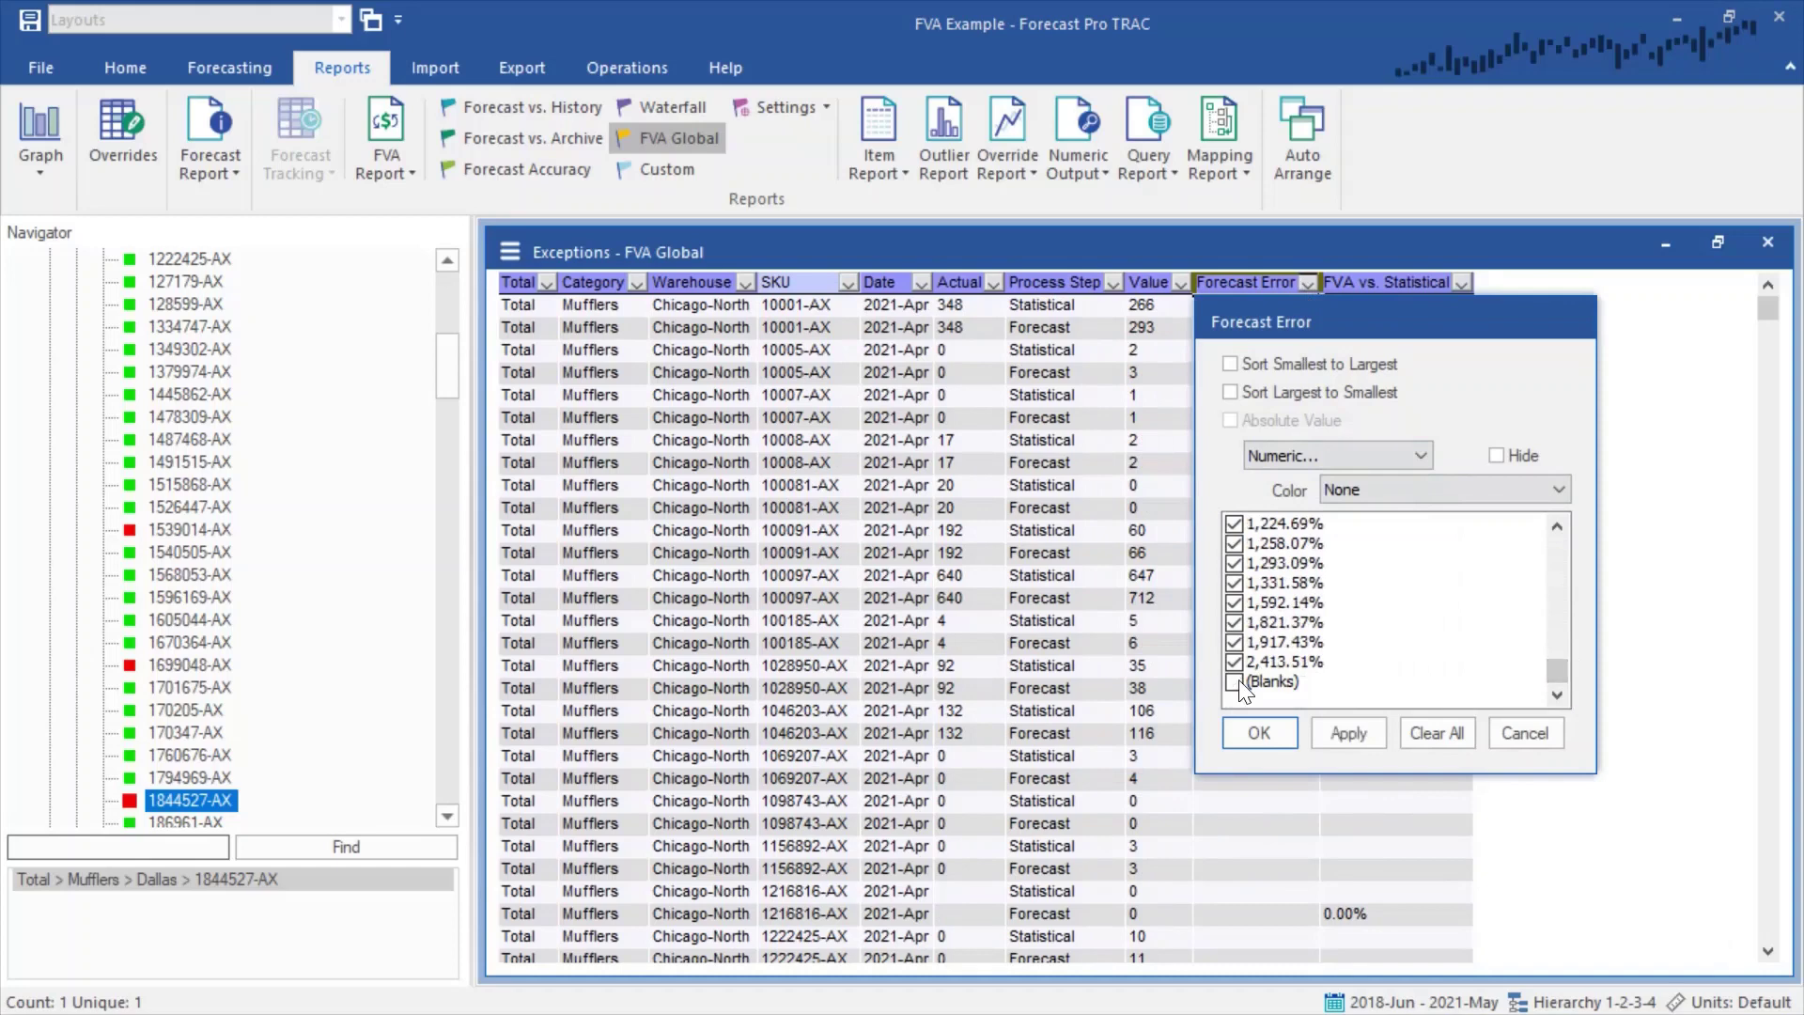
left_click(1243, 725)
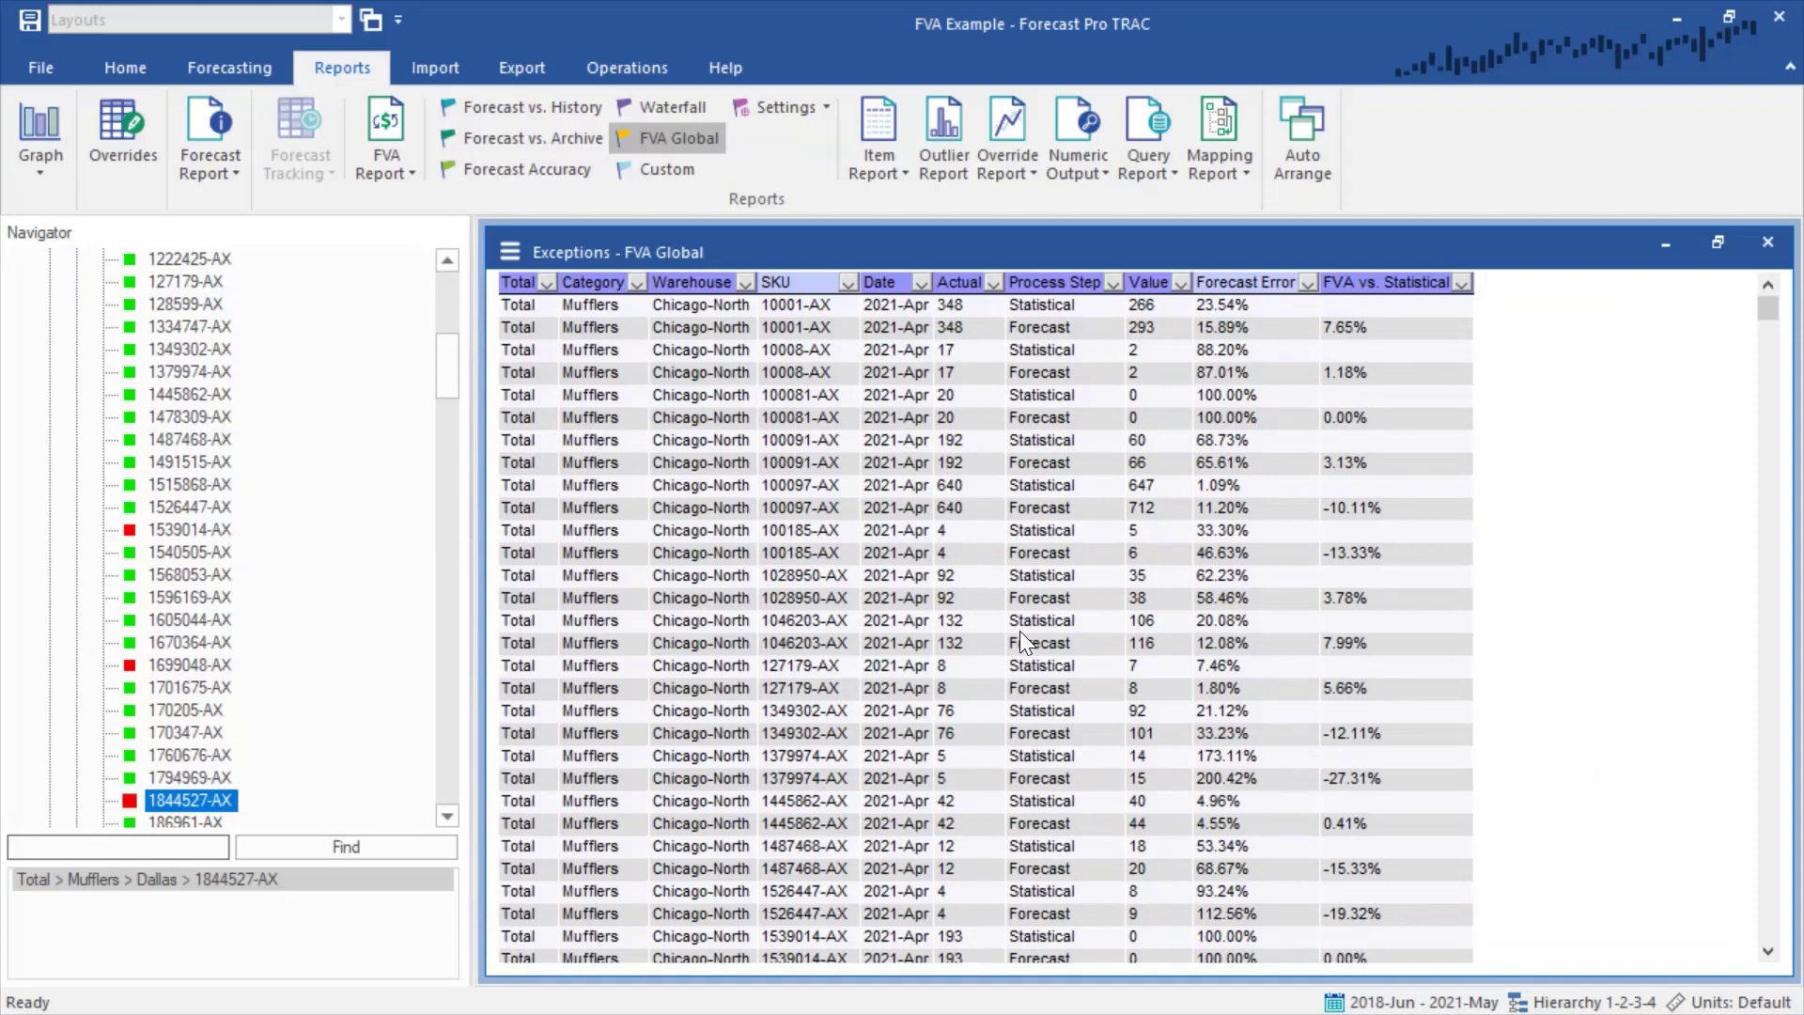
- In FVA Global settings, uncheck 'Last period's forecast versus statistical', keeping Statistical as the baseline
left_click(512, 252)
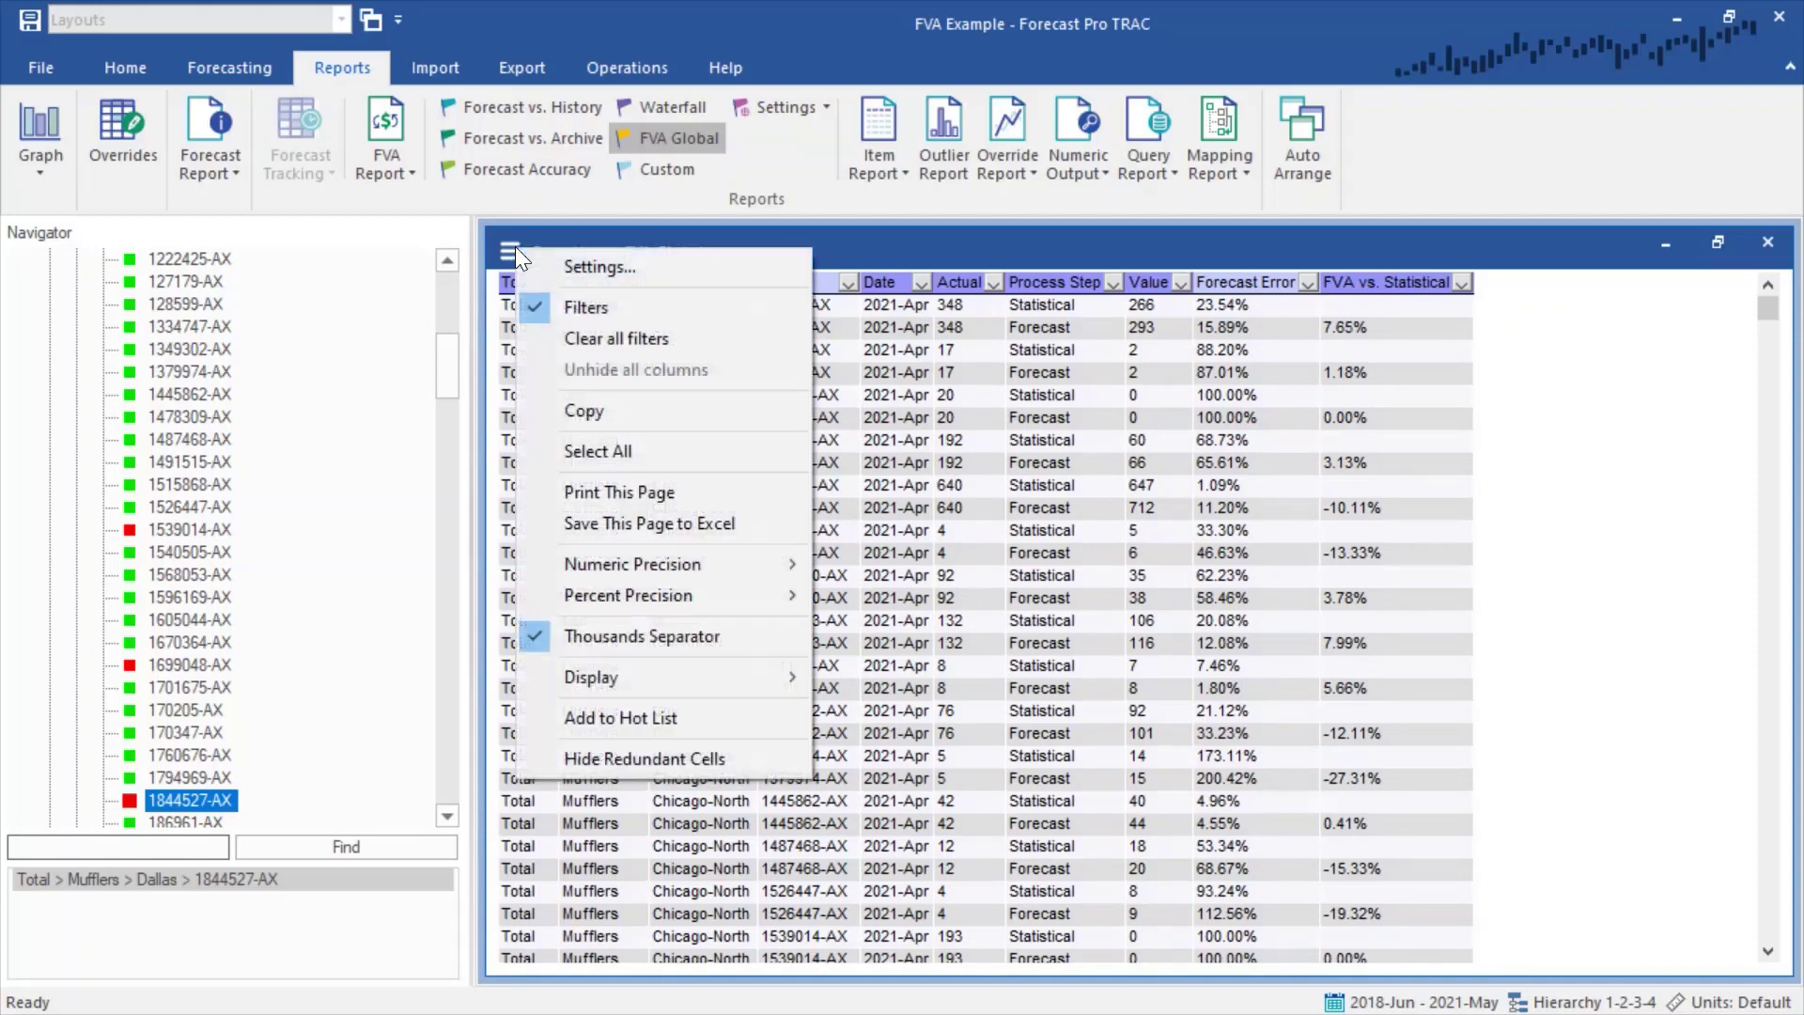
left_click(562, 267)
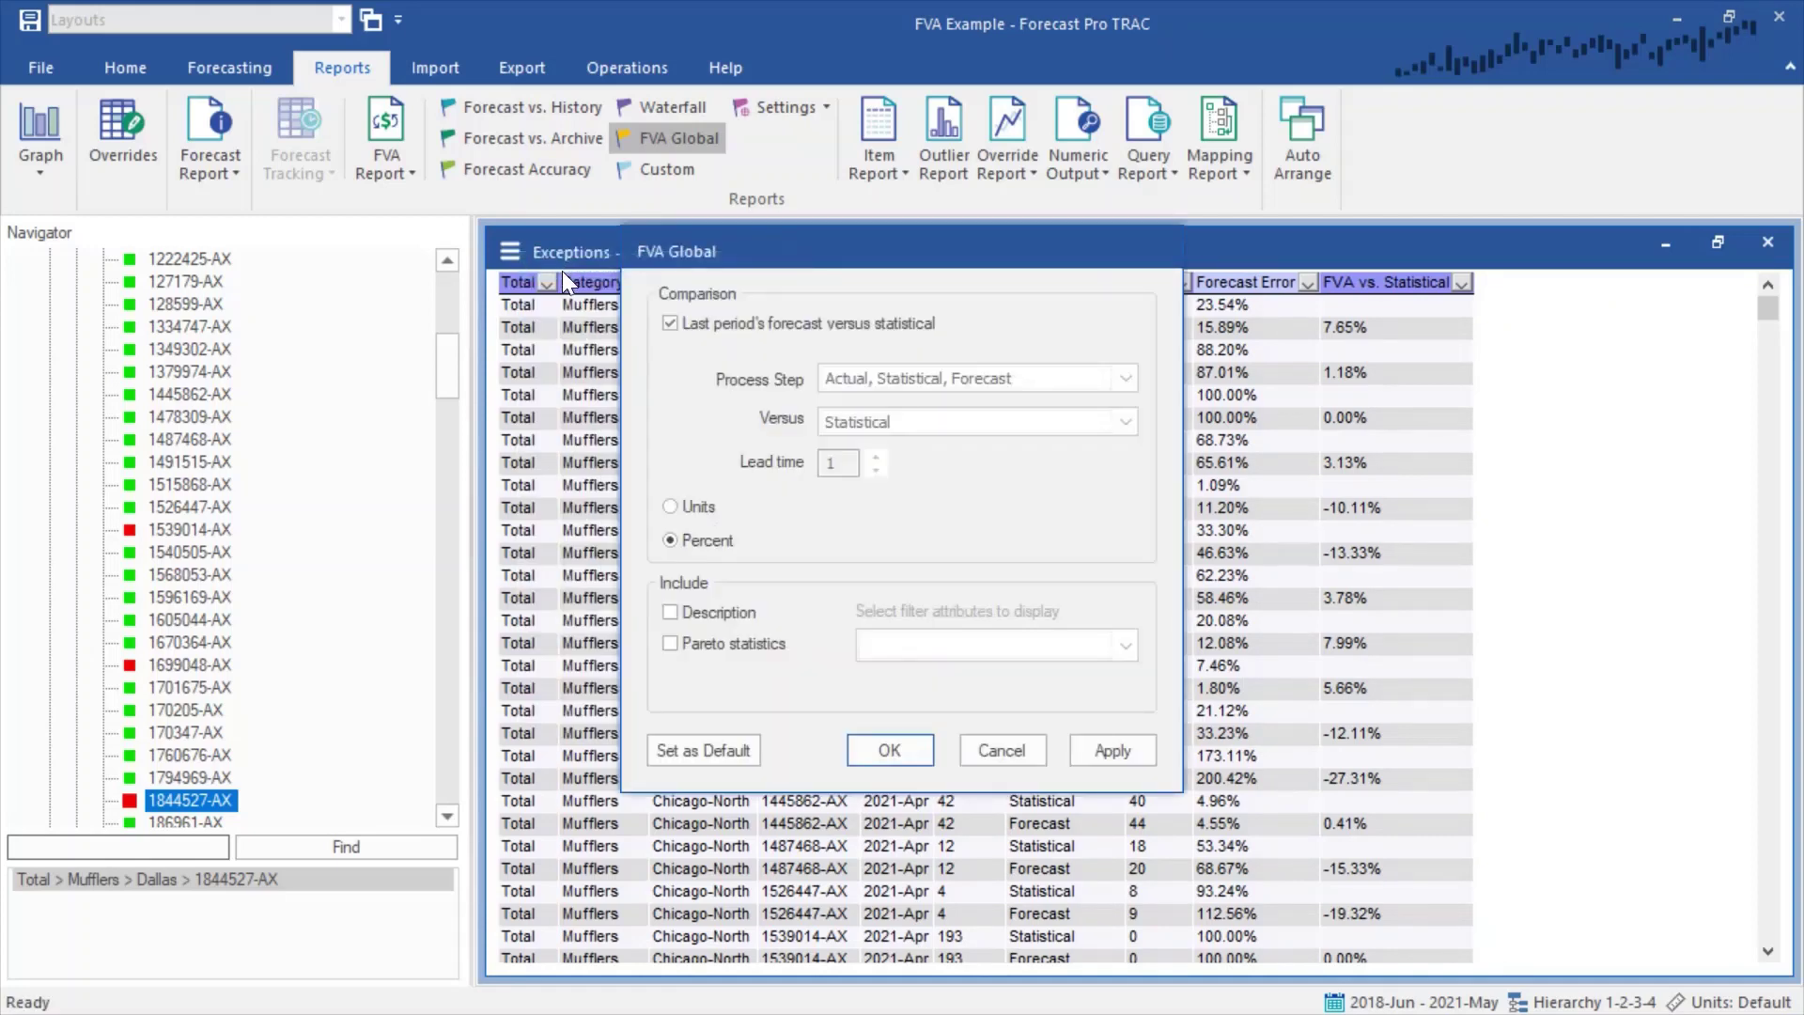
left_click(786, 319)
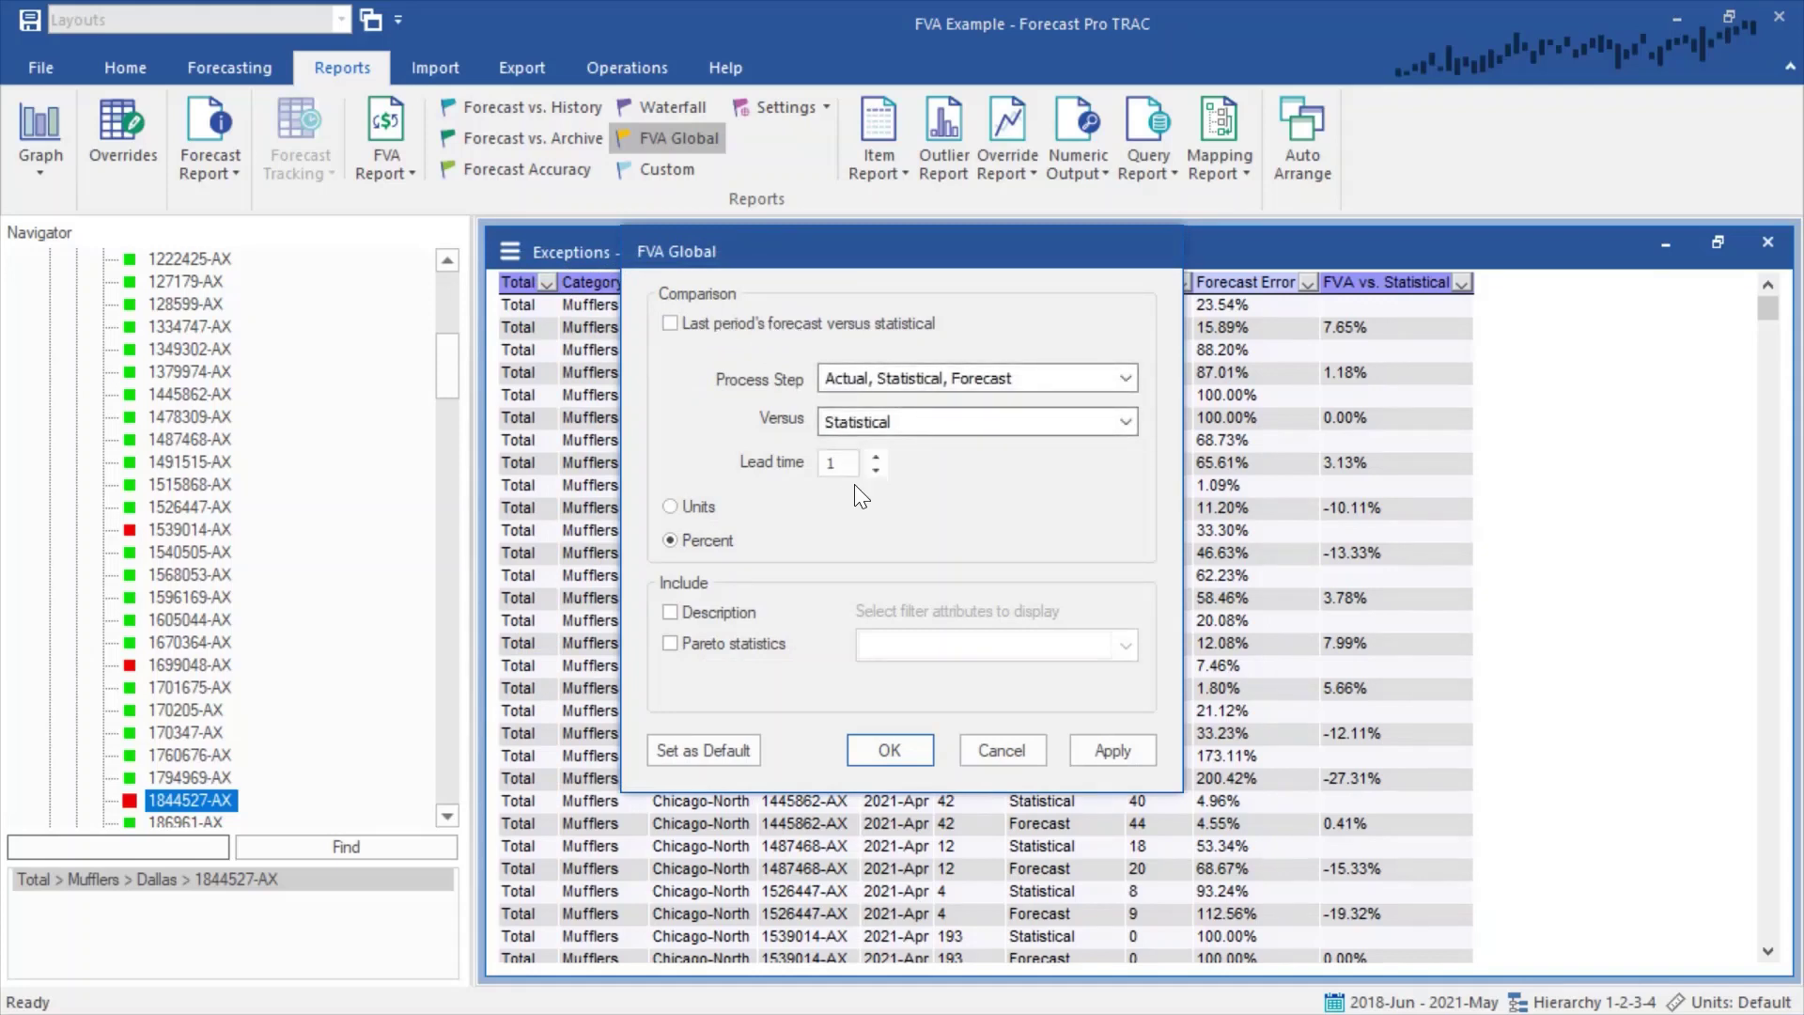
left_click(1124, 377)
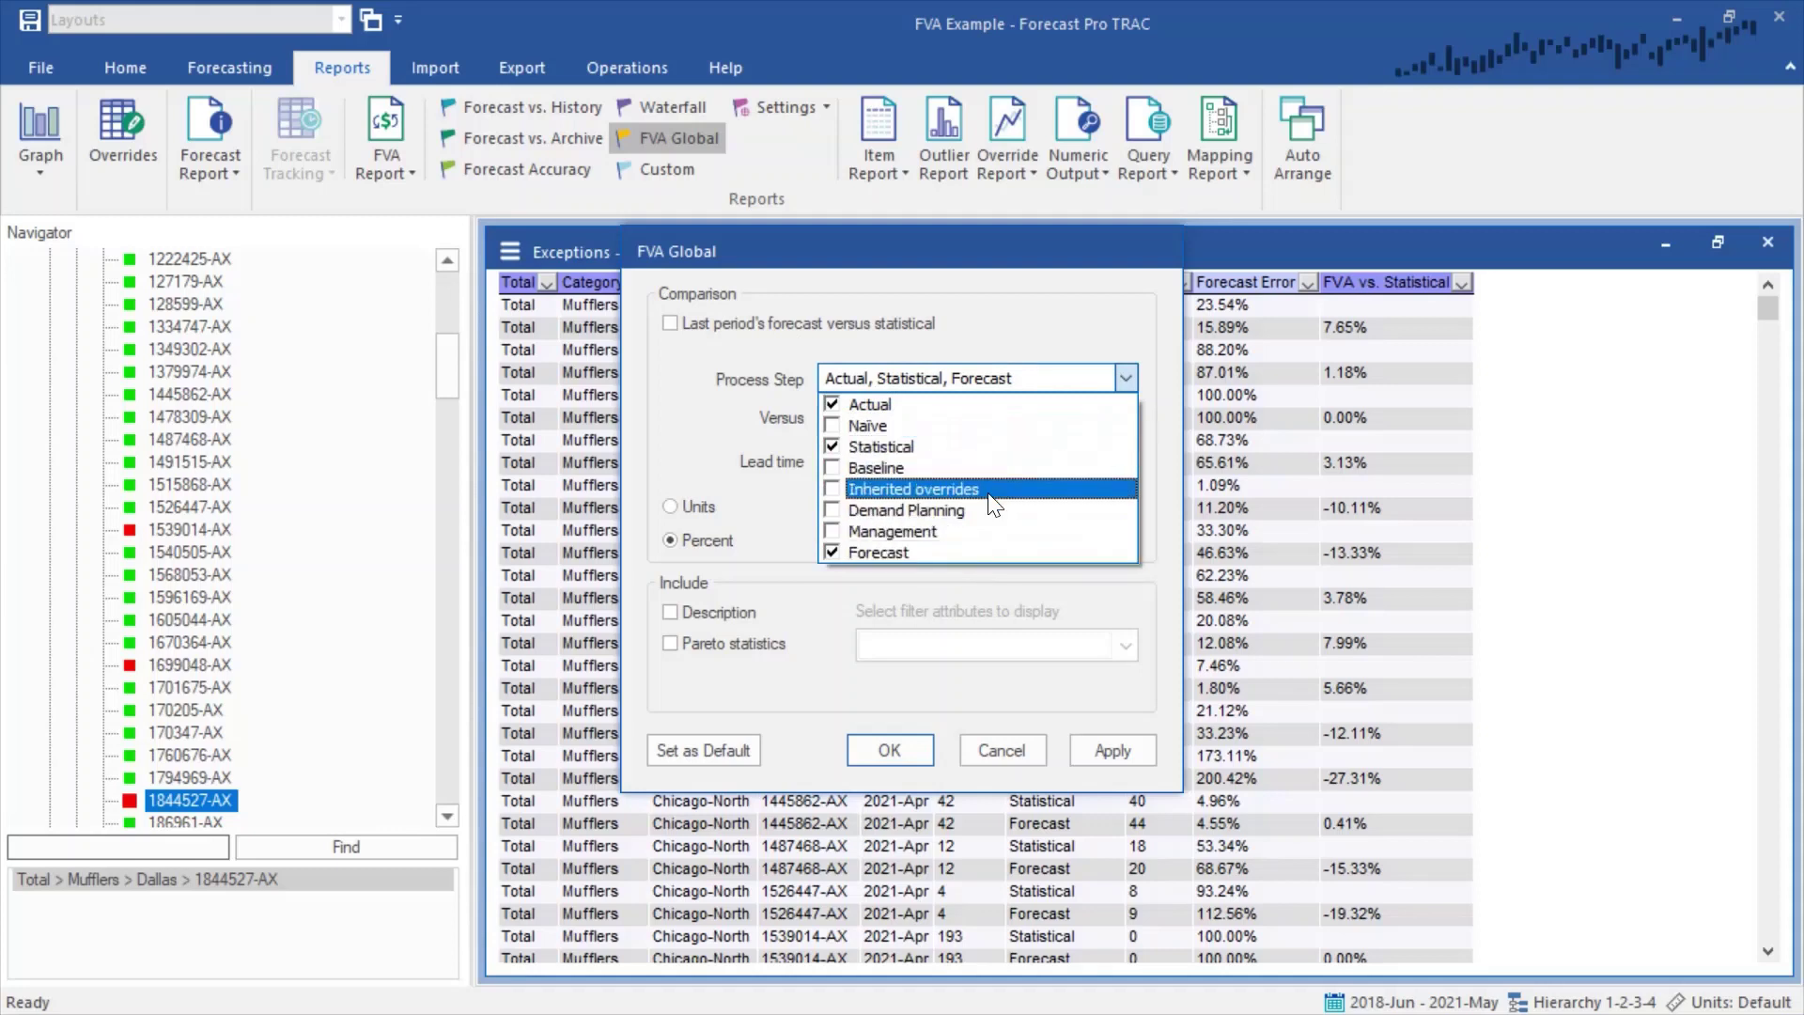
left_click(1052, 348)
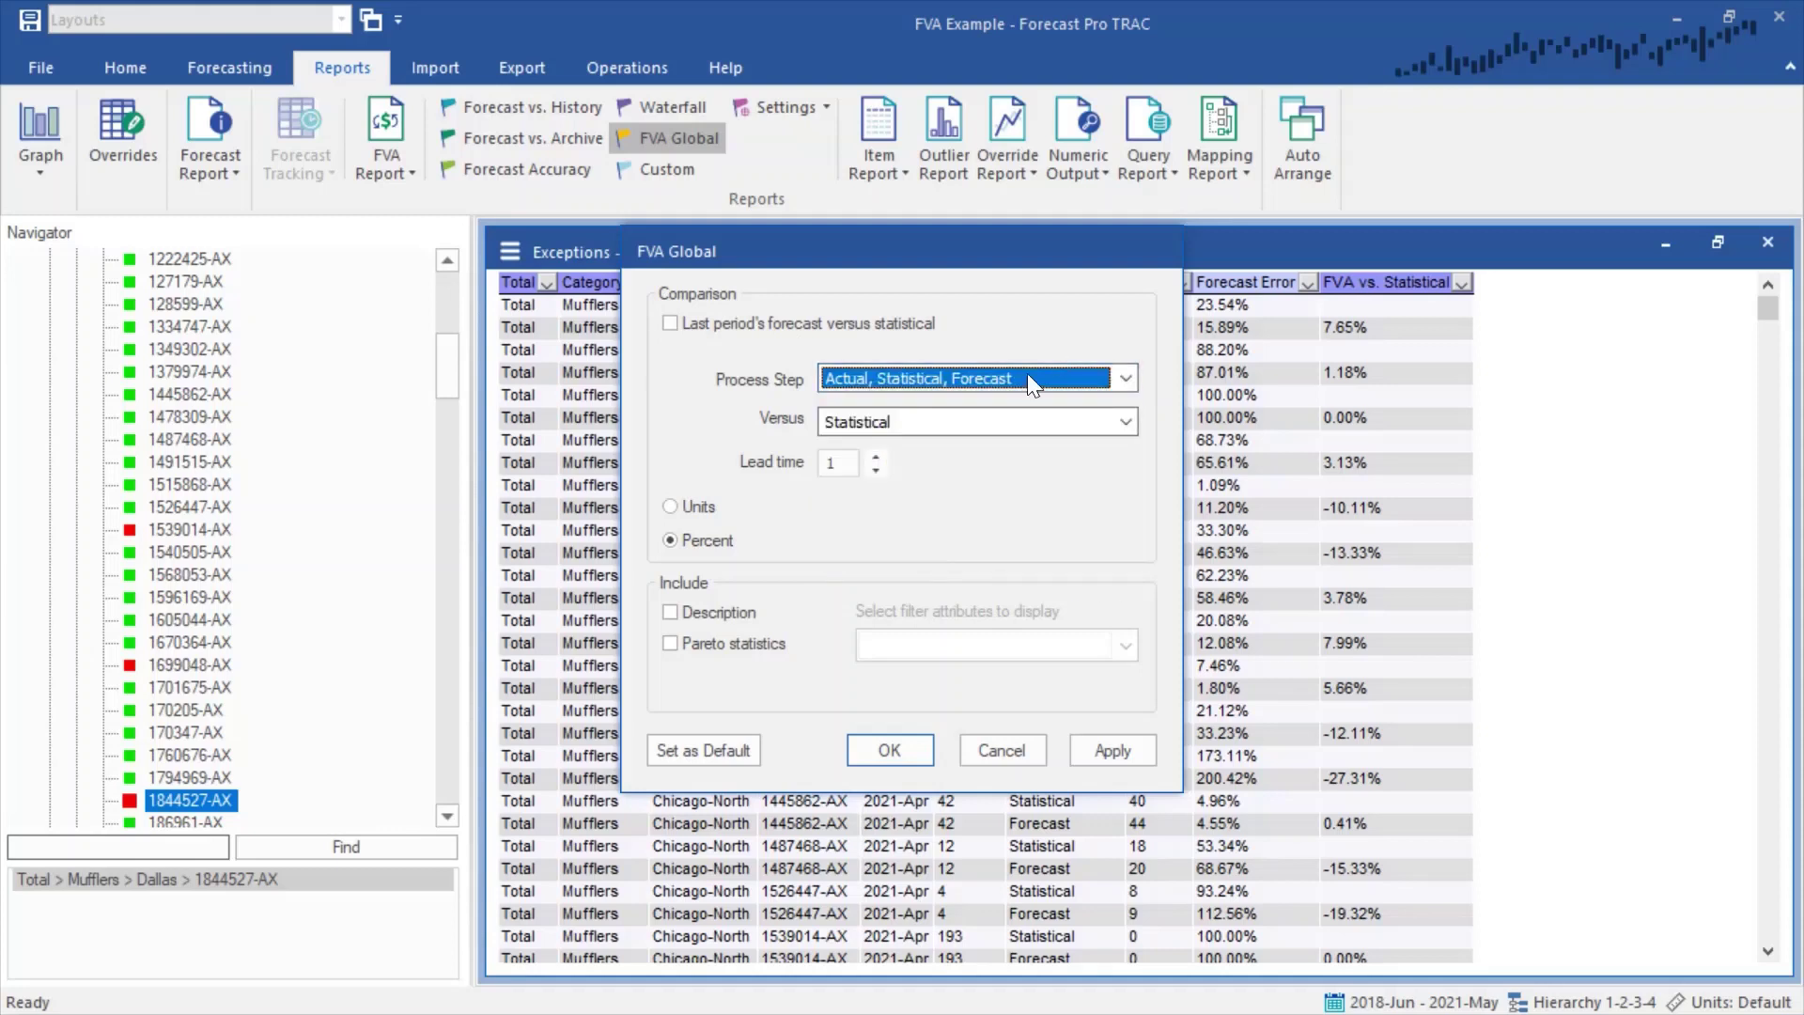
left_click(1011, 427)
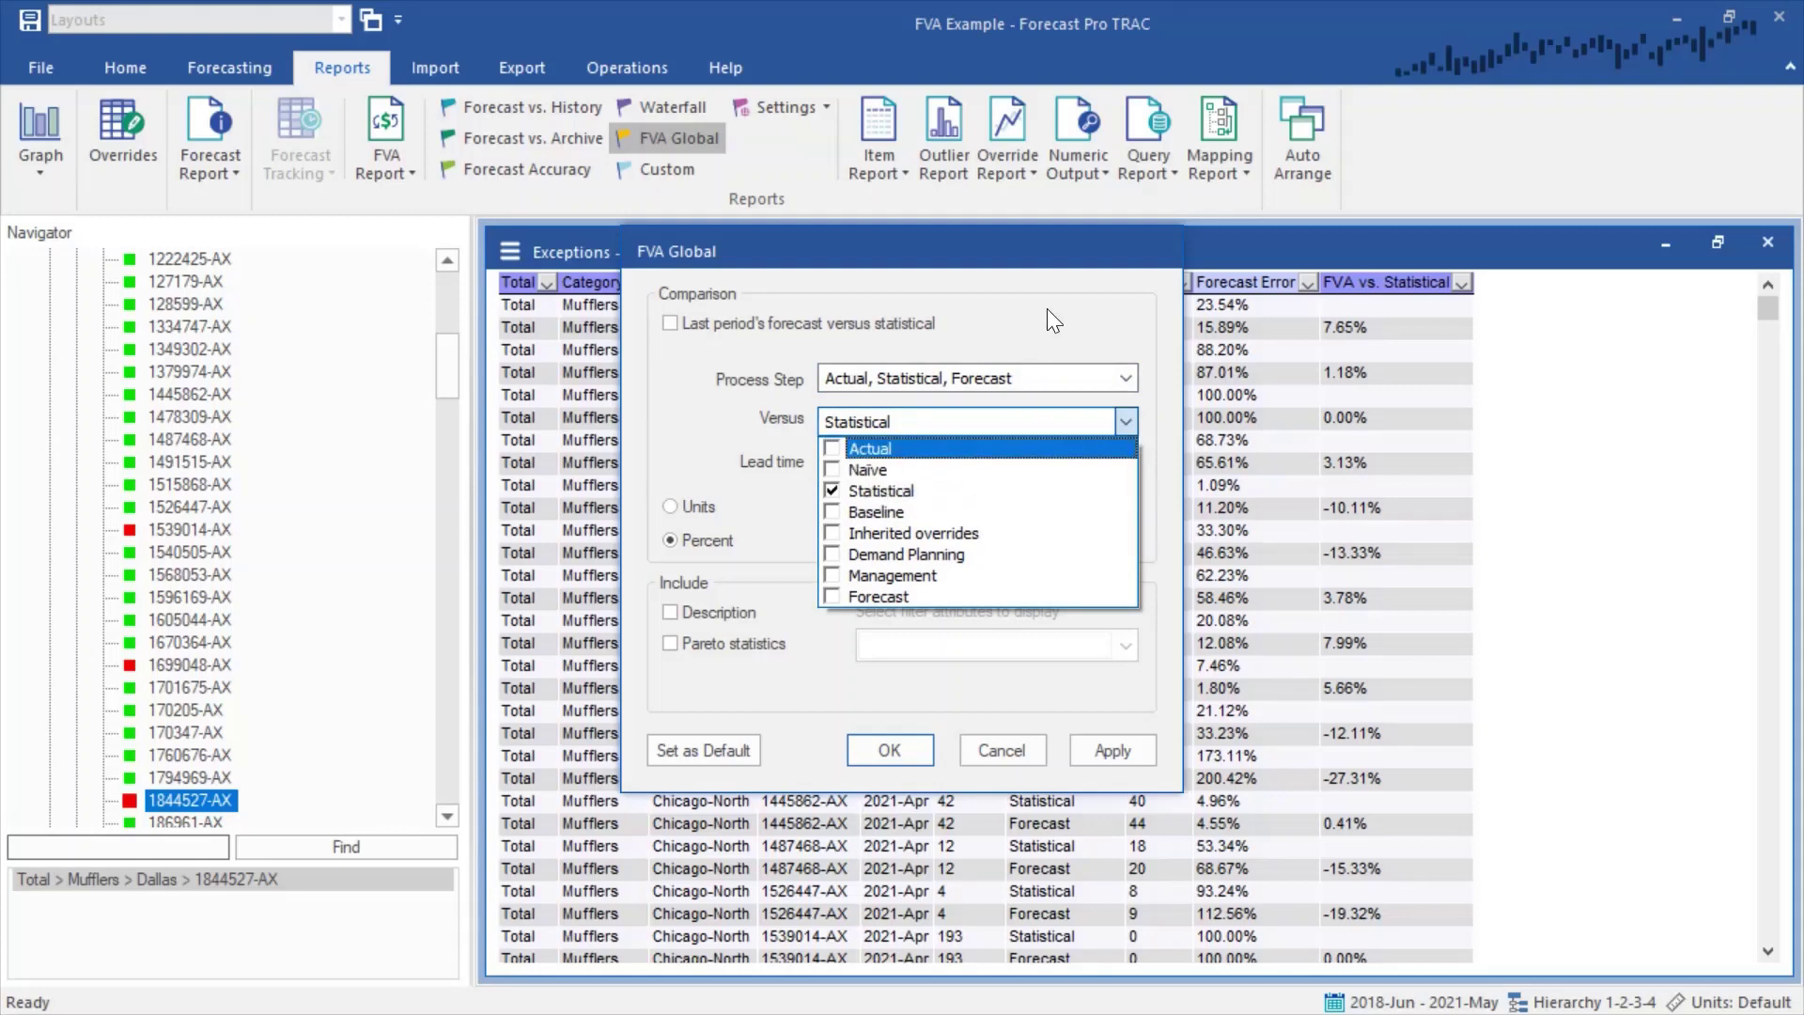
left_click(1052, 284)
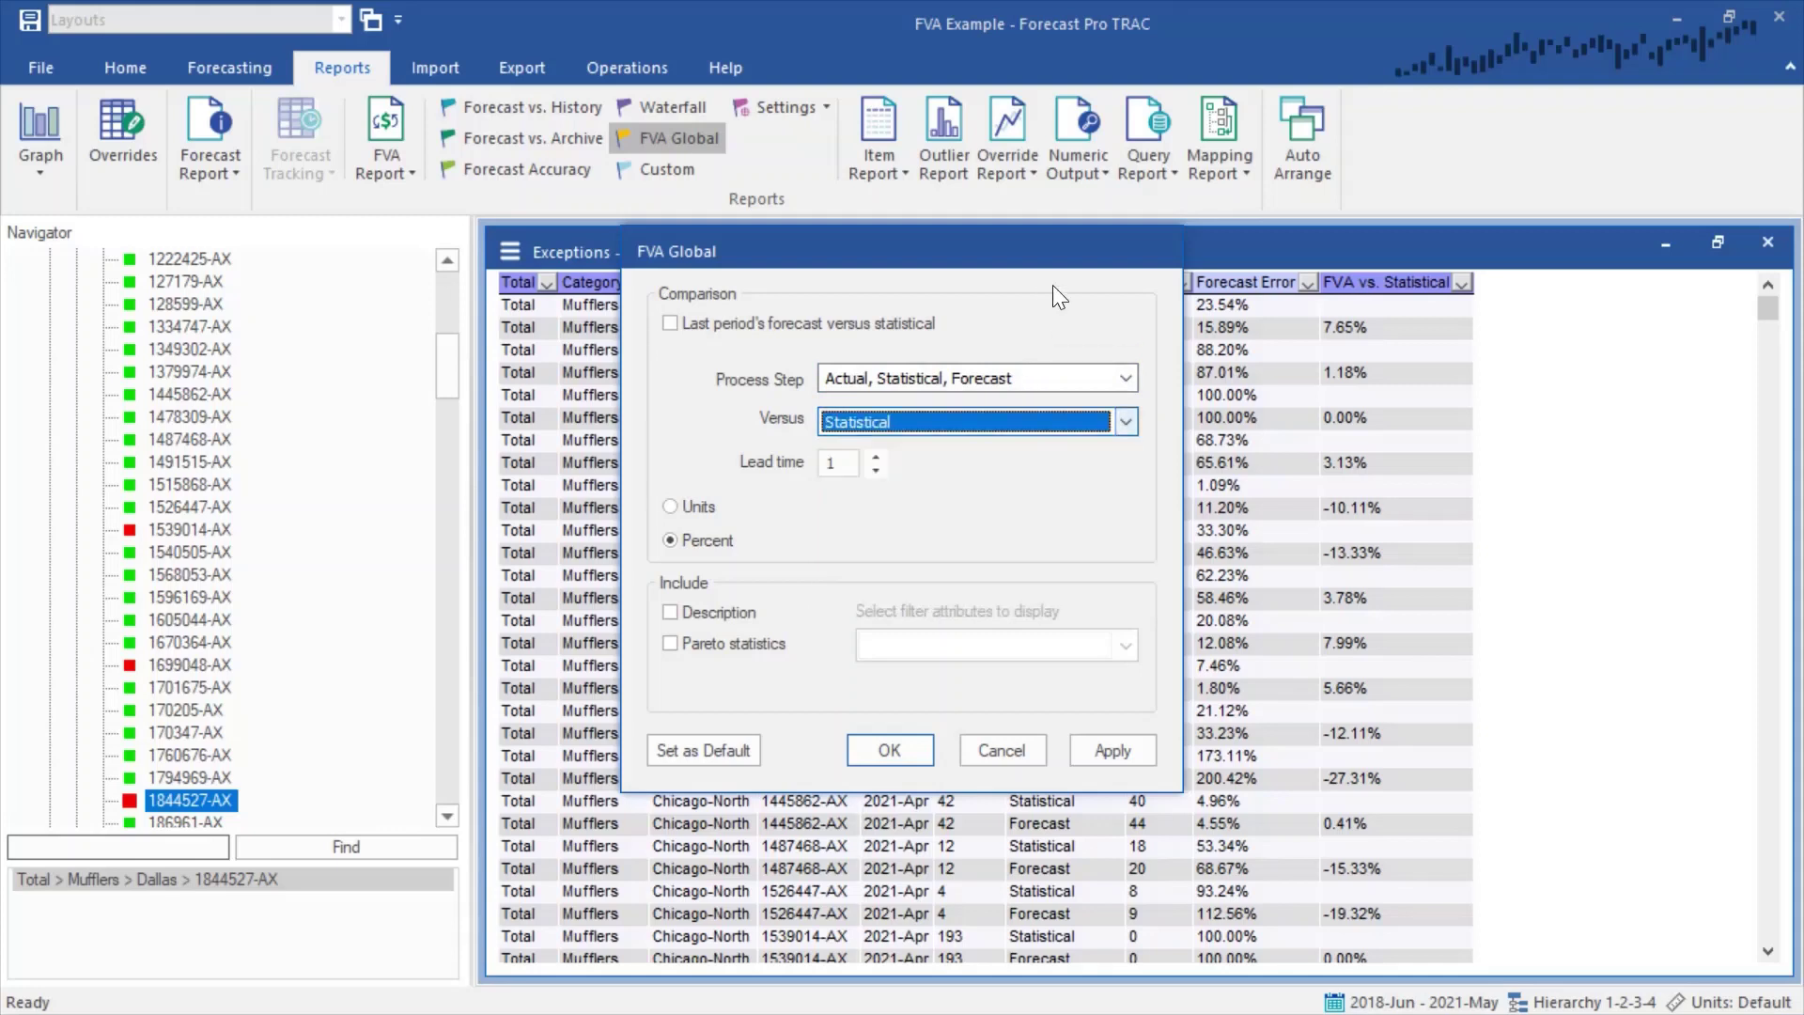
left_click(911, 751)
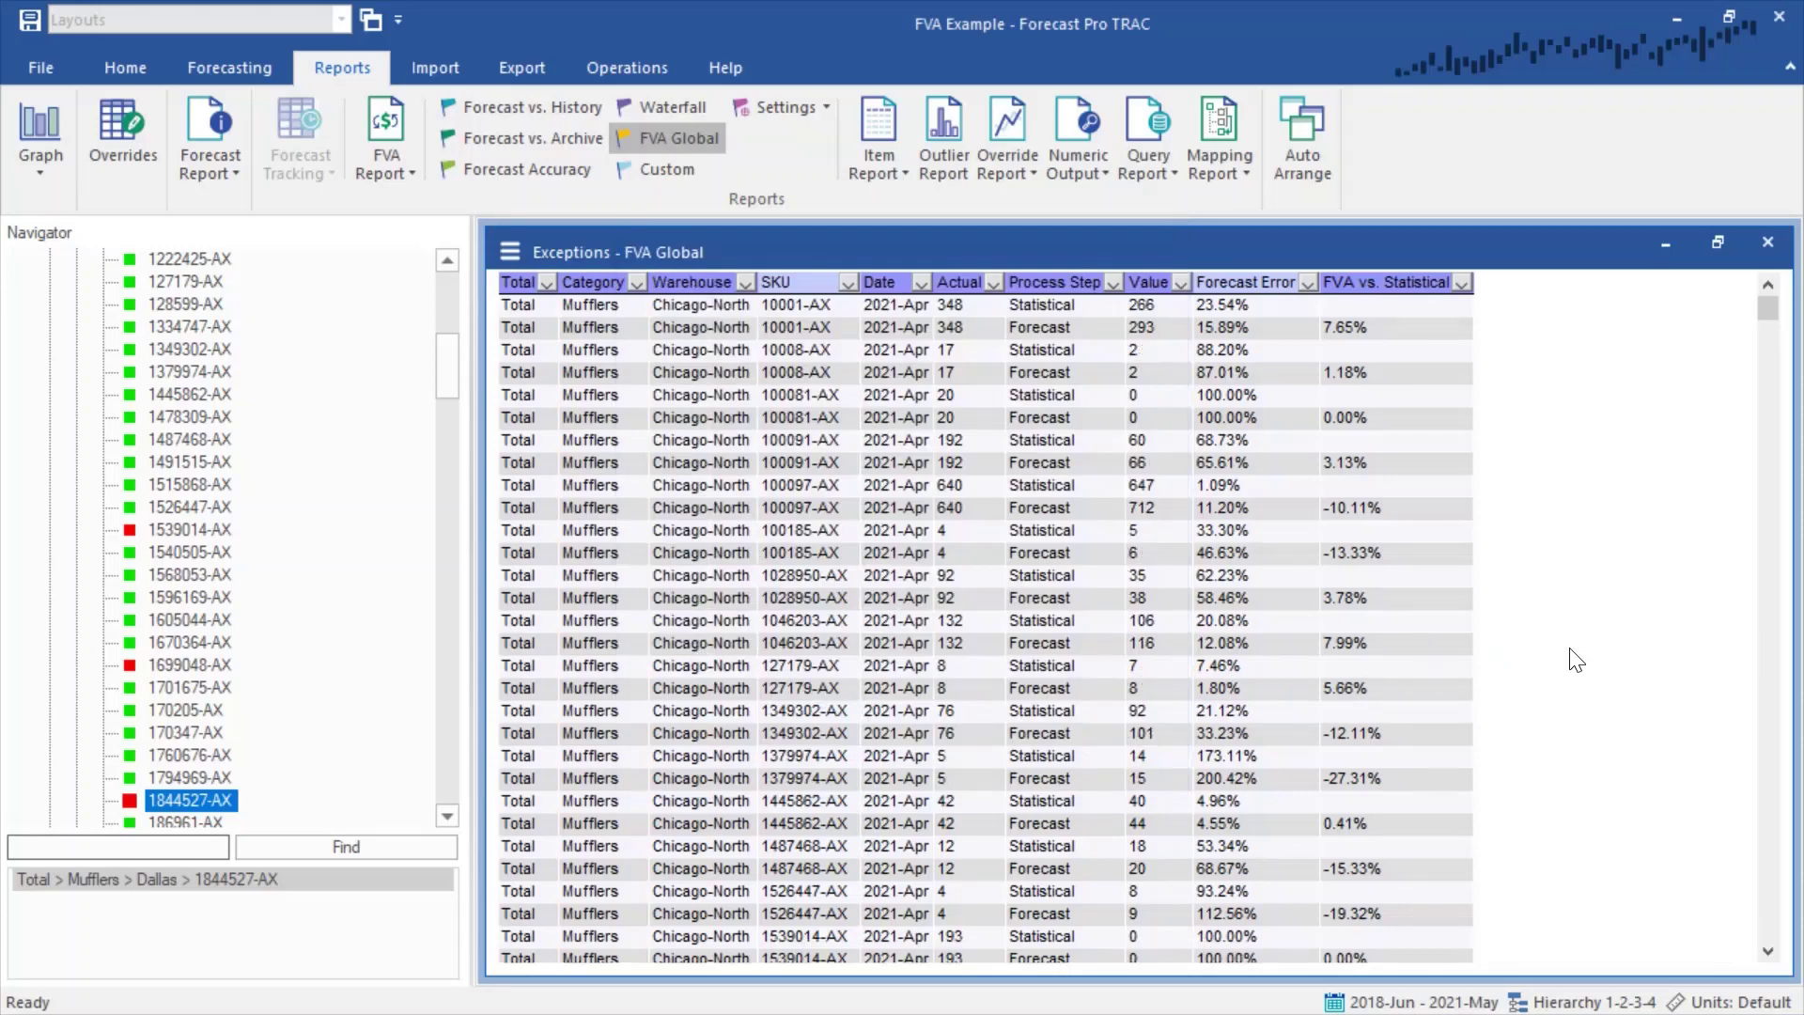